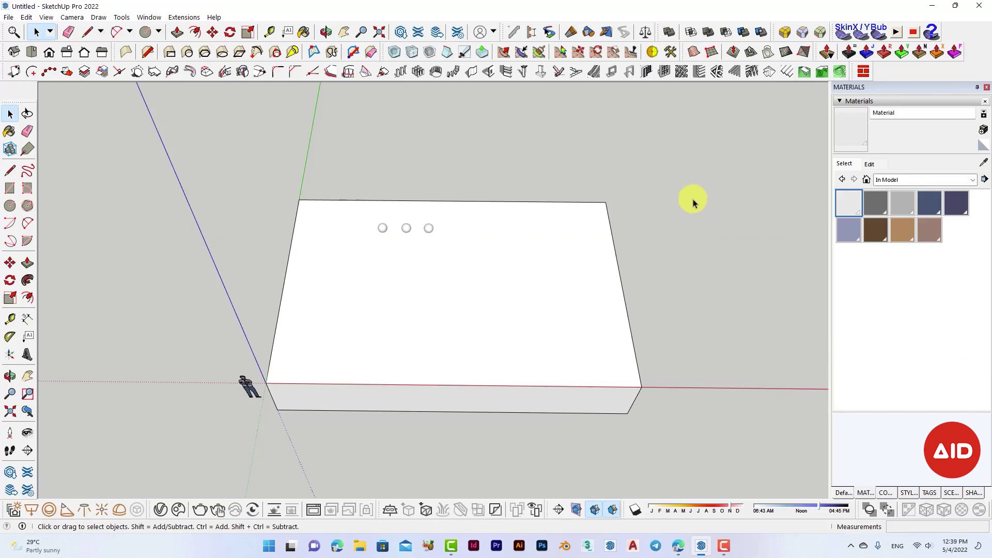
Orbit twice around the large box to get a low side view of its top and spheres
mouse_move(523, 318)
middle_down()
mouse_move(540, 224)
mouse_move(535, 303)
middle_up()
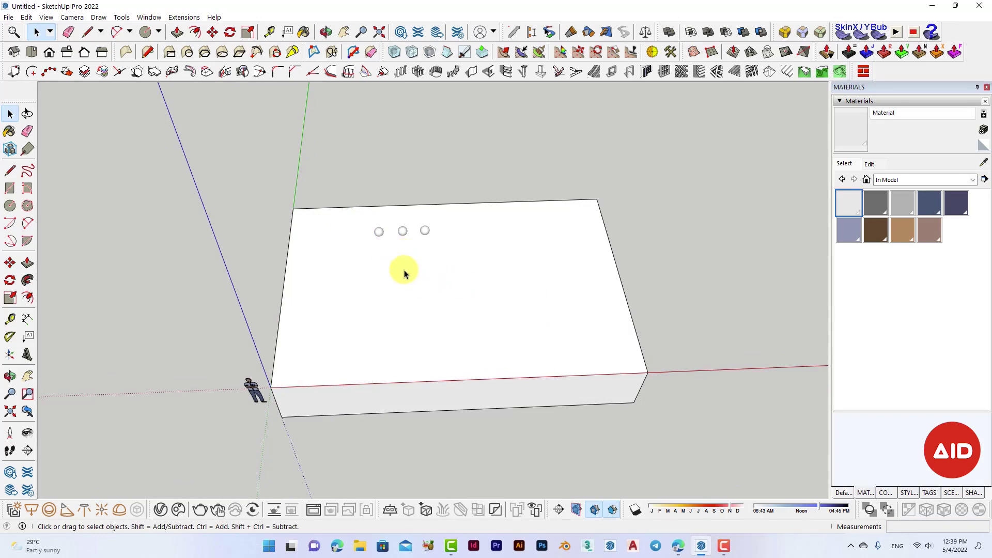
mouse_move(405, 274)
middle_down()
mouse_move(423, 228)
mouse_move(408, 288)
mouse_move(431, 290)
mouse_move(394, 291)
mouse_move(392, 272)
mouse_move(392, 338)
mouse_move(536, 370)
mouse_move(342, 356)
mouse_move(310, 332)
mouse_move(496, 347)
middle_up()
Zoom in to a low angle and inspect the left sphere up close
scroll(408, 266, up, 5)
scroll(413, 266, up, 2)
scroll(410, 258, up, 2)
scroll(410, 256, up, 2)
mouse_move(421, 272)
middle_down()
mouse_move(493, 244)
mouse_move(444, 276)
middle_up()
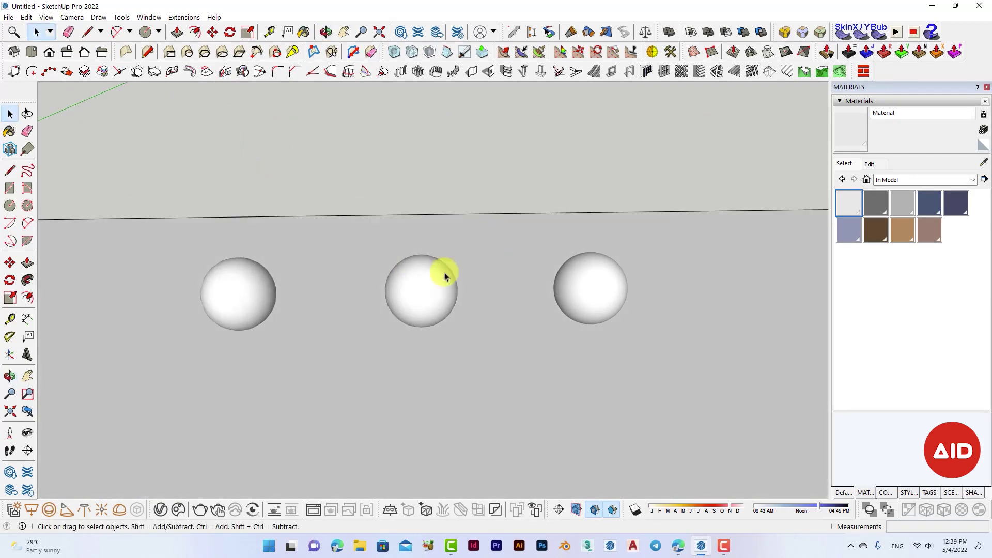
click(247, 305)
scroll(243, 294, up, 2)
scroll(239, 286, up, 3)
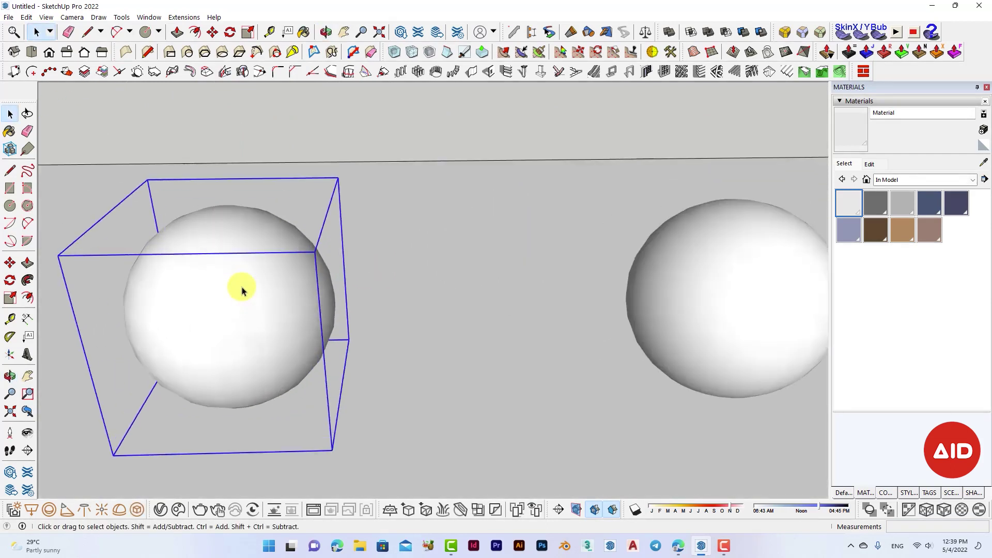
scroll(241, 289, up, 2)
scroll(241, 291, up, 1)
mouse_move(281, 259)
middle_down()
mouse_move(246, 215)
mouse_move(244, 236)
middle_up()
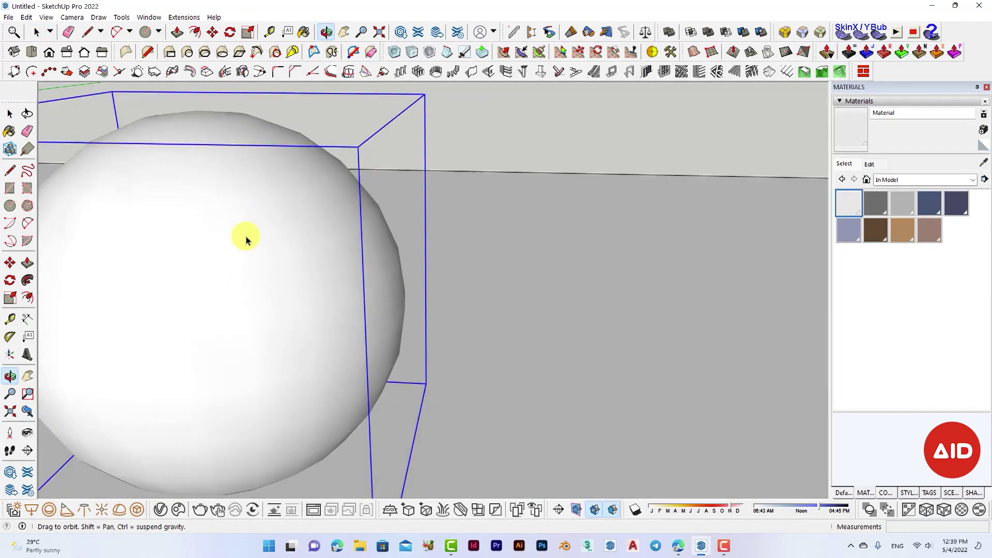
scroll(192, 250, down, 2)
scroll(193, 252, down, 3)
Select the middle sphere and orbit around it up close
click(539, 266)
scroll(553, 276, up, 2)
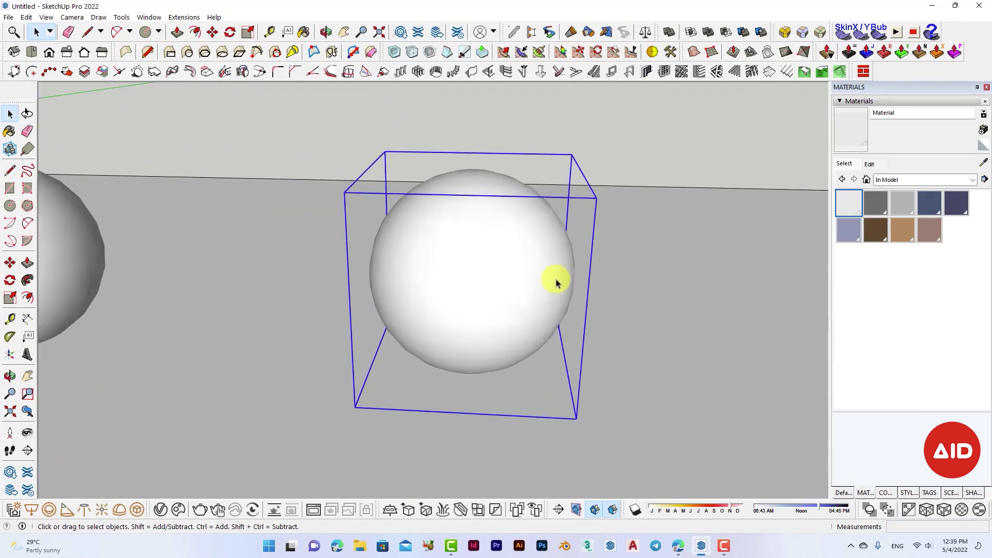
scroll(556, 281, up, 2)
mouse_move(557, 282)
middle_down()
mouse_move(465, 270)
mouse_move(715, 243)
mouse_move(449, 233)
mouse_move(326, 286)
middle_up()
scroll(326, 285, down, 3)
scroll(328, 281, down, 2)
Look down on the row, select the right sphere, then clear the selection
middle_drag(516, 268, 507, 250)
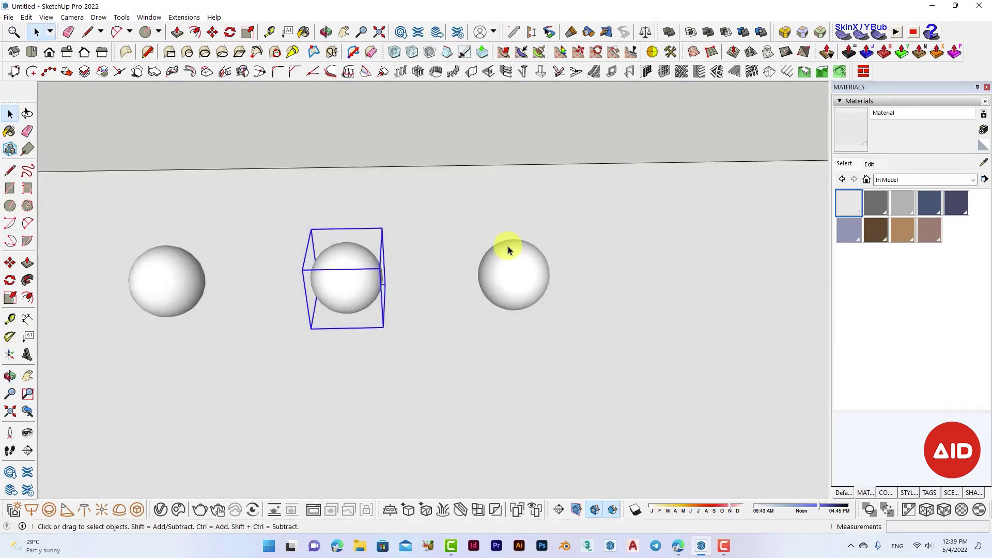
scroll(525, 288, up, 2)
click(524, 287)
scroll(594, 264, down, 3)
mouse_move(572, 268)
middle_down()
mouse_move(576, 228)
mouse_move(548, 199)
middle_up()
click(548, 198)
Lower the view and select the left, middle and right spheres in turn
scroll(511, 258, up, 2)
scroll(505, 274, up, 2)
middle_drag(505, 274, 483, 347)
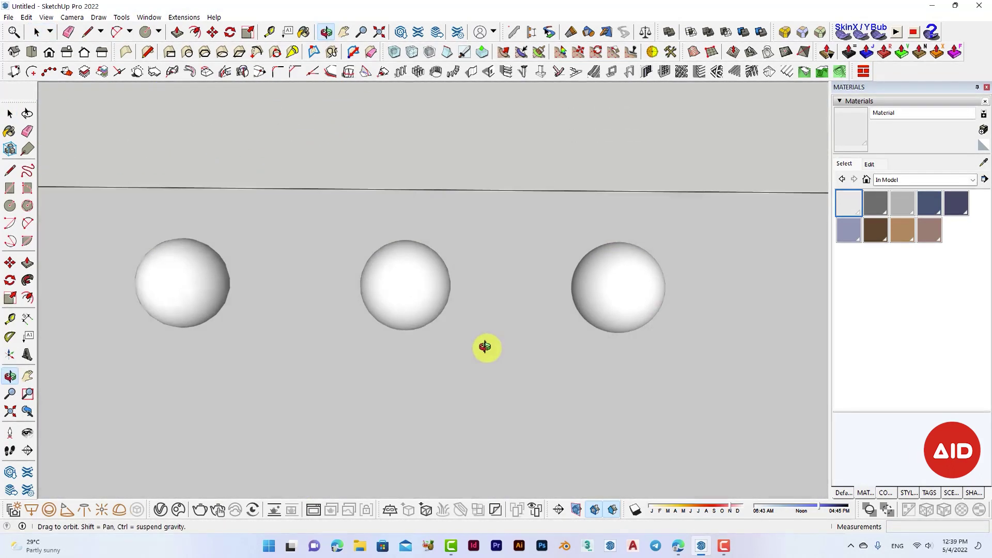
click(162, 300)
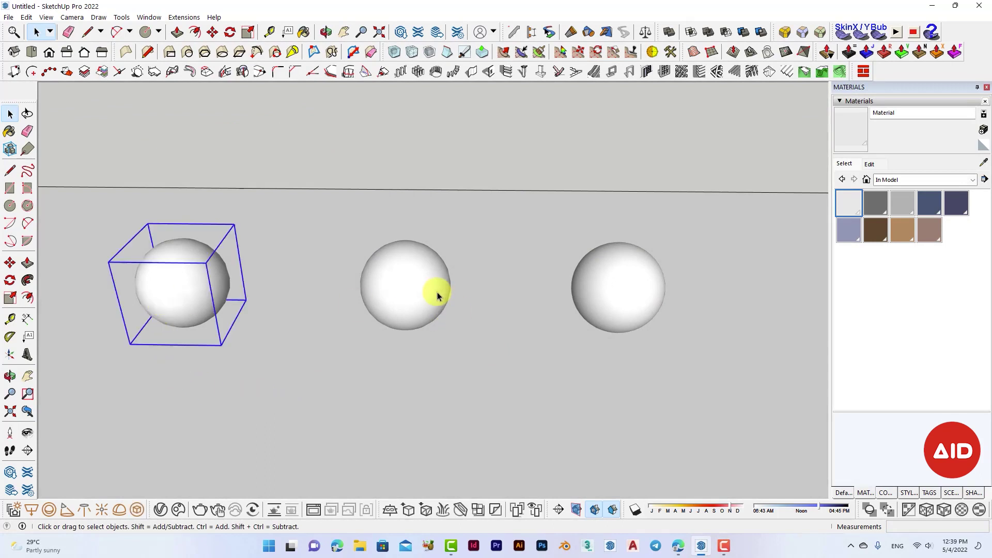
click(436, 295)
click(599, 301)
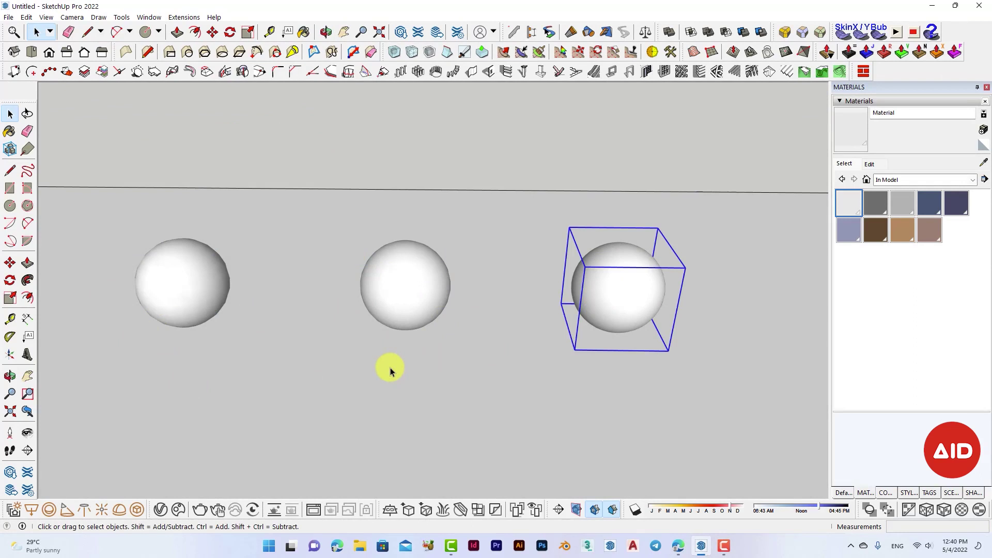
Check the left and middle spheres again, then zoom out to a low view above the box
middle_drag(418, 352, 428, 317)
click(203, 305)
click(390, 279)
click(381, 199)
middle_drag(432, 310, 415, 300)
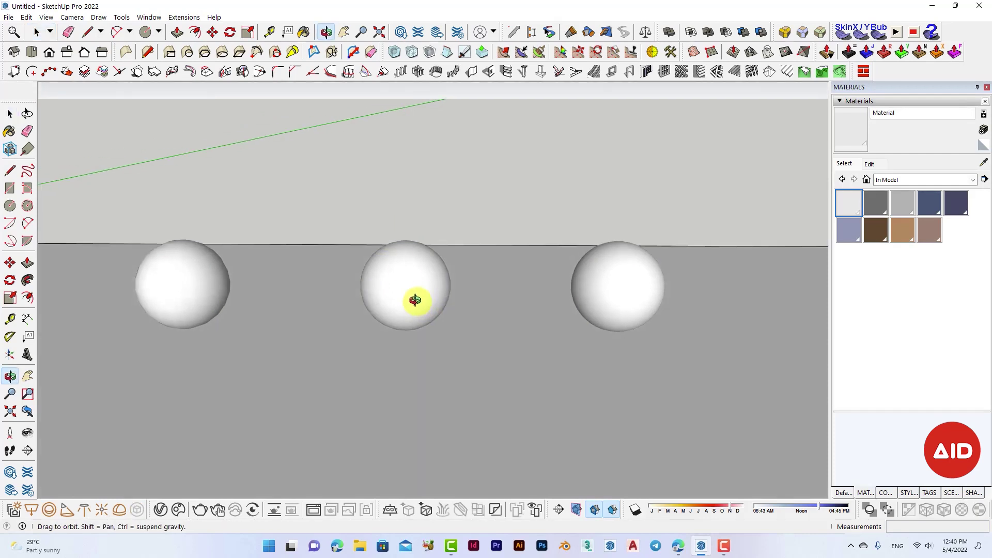
scroll(134, 260, up, 2)
scroll(139, 269, down, 1)
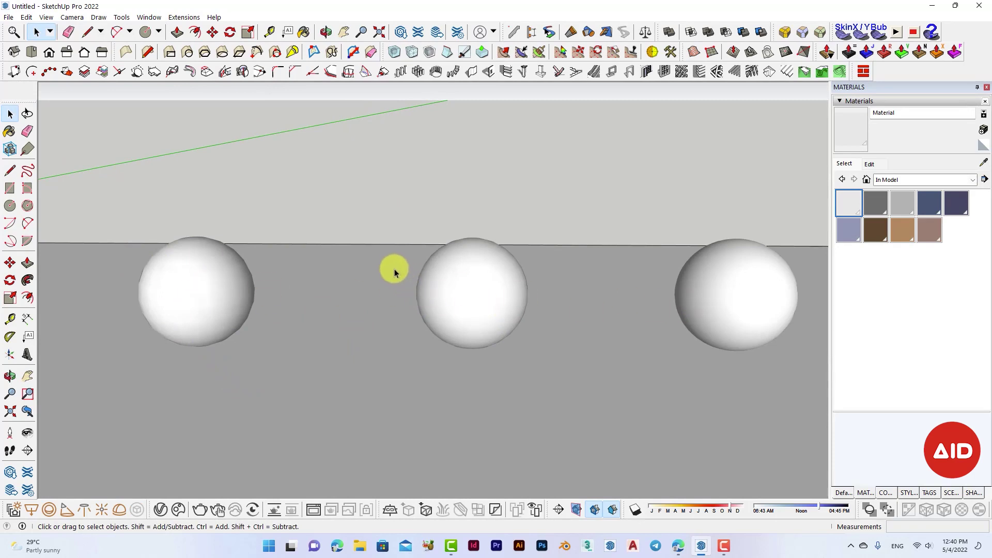
scroll(432, 229, down, 3)
scroll(432, 229, down, 2)
mouse_move(432, 229)
middle_down()
mouse_move(476, 322)
mouse_move(480, 288)
middle_up()
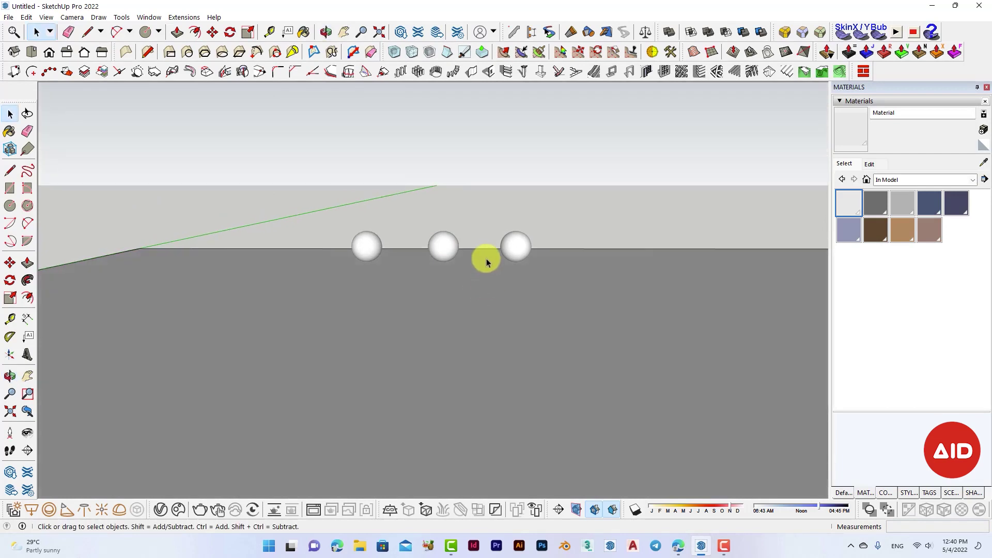
Box-select the middle and right spheres, select the left one, then deselect
mouse_move(412, 200)
mouse_down()
mouse_move(471, 253)
mouse_move(548, 284)
mouse_up()
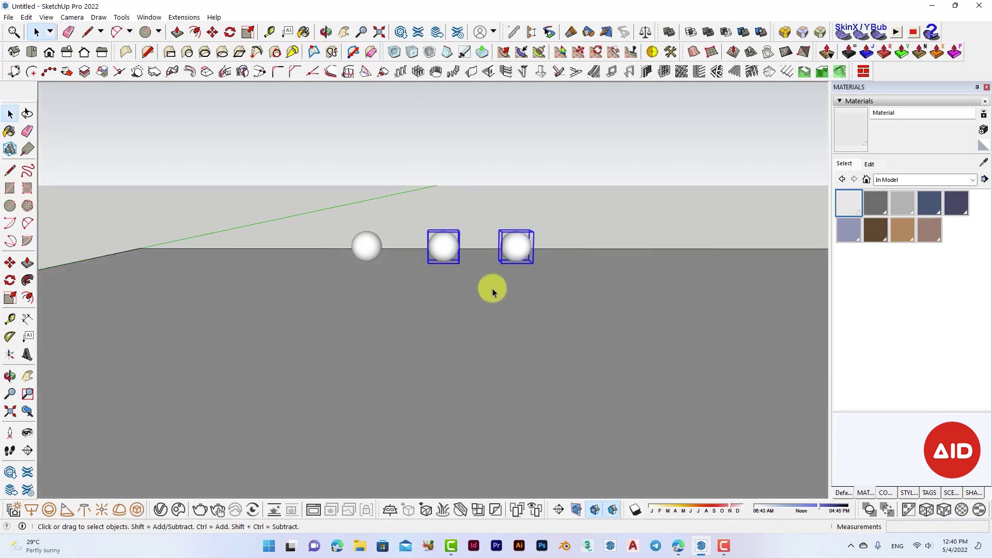
click(364, 242)
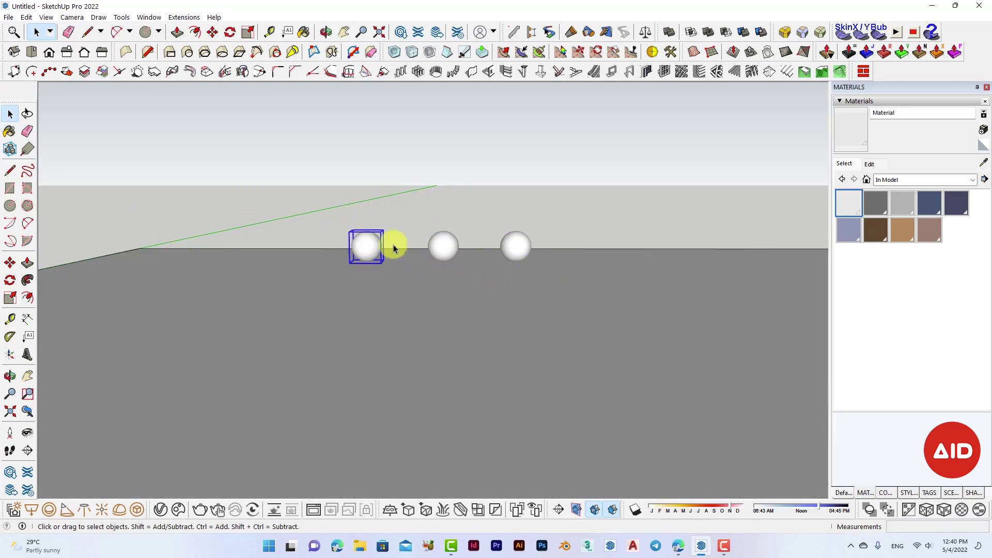
click(409, 208)
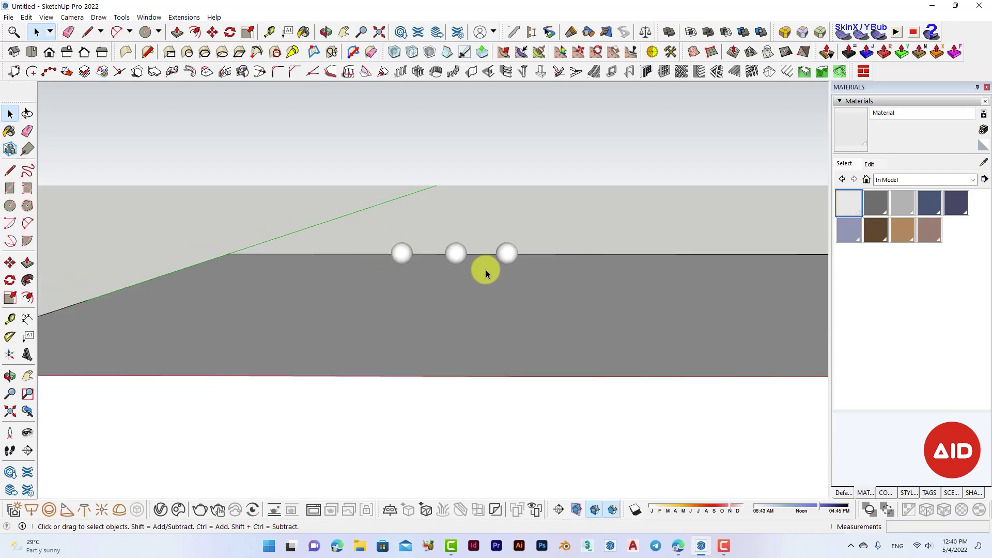
Zoom out, orbit around the box, and zoom back in on the spheres
scroll(485, 272, down, 3)
mouse_move(485, 271)
middle_down()
mouse_move(527, 298)
mouse_move(510, 296)
middle_up()
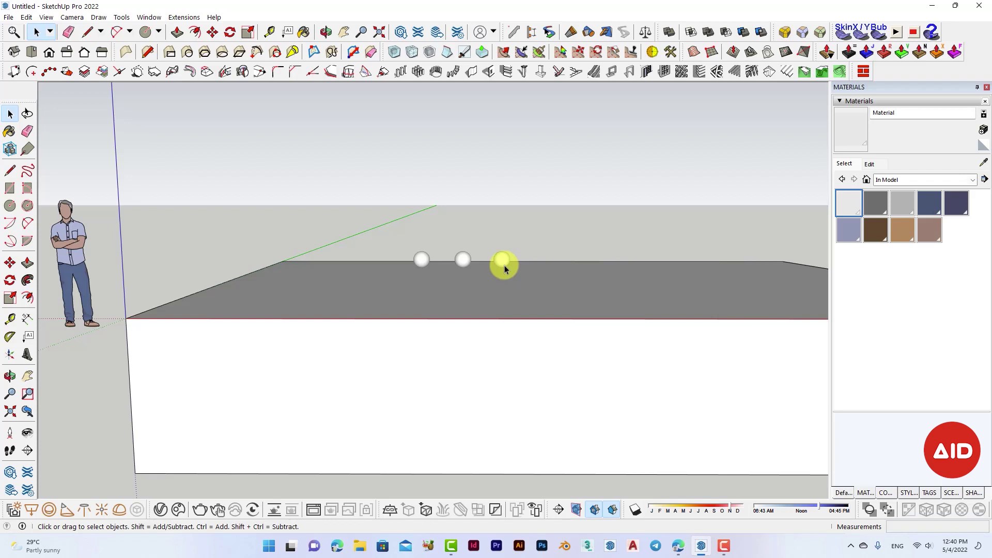
scroll(502, 265, up, 2)
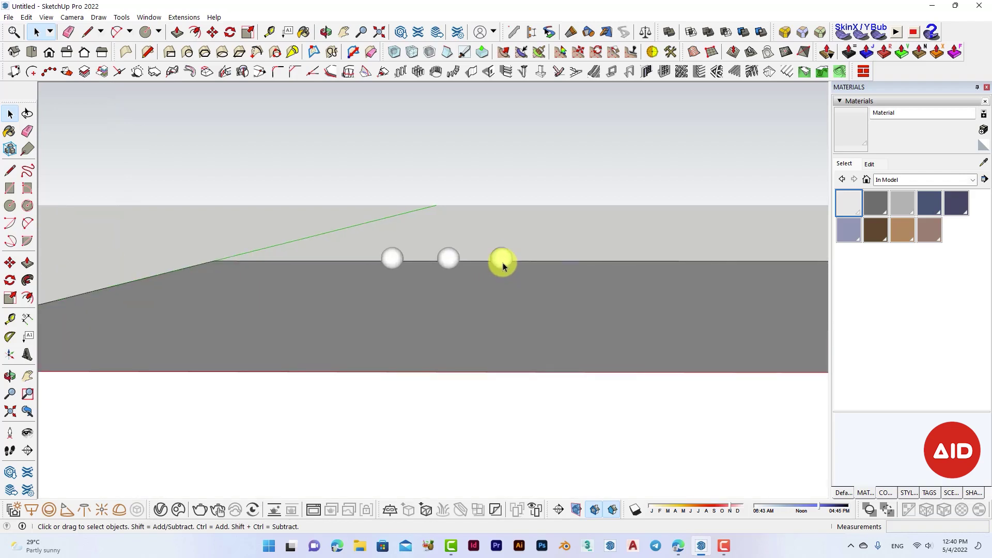
middle_drag(505, 264, 495, 285)
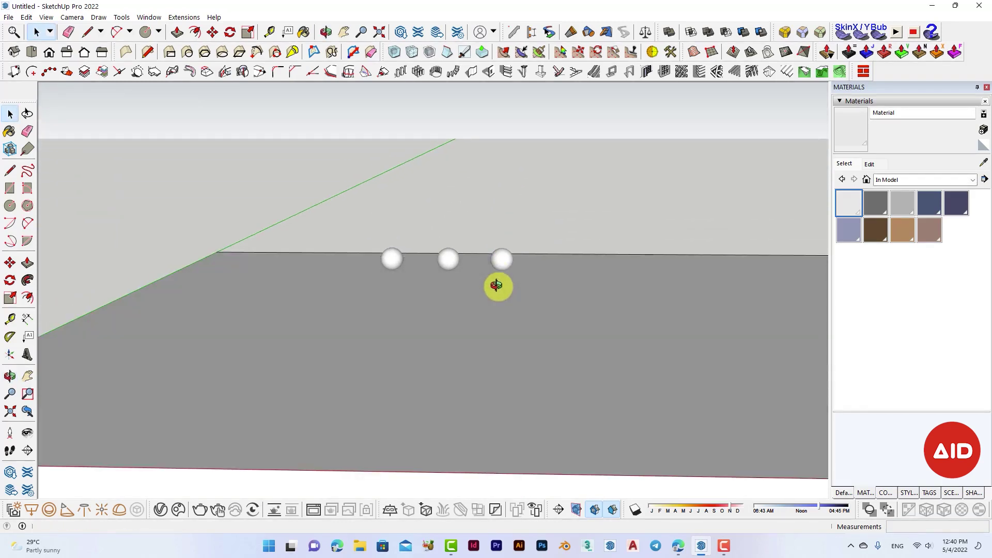
scroll(503, 261, up, 4)
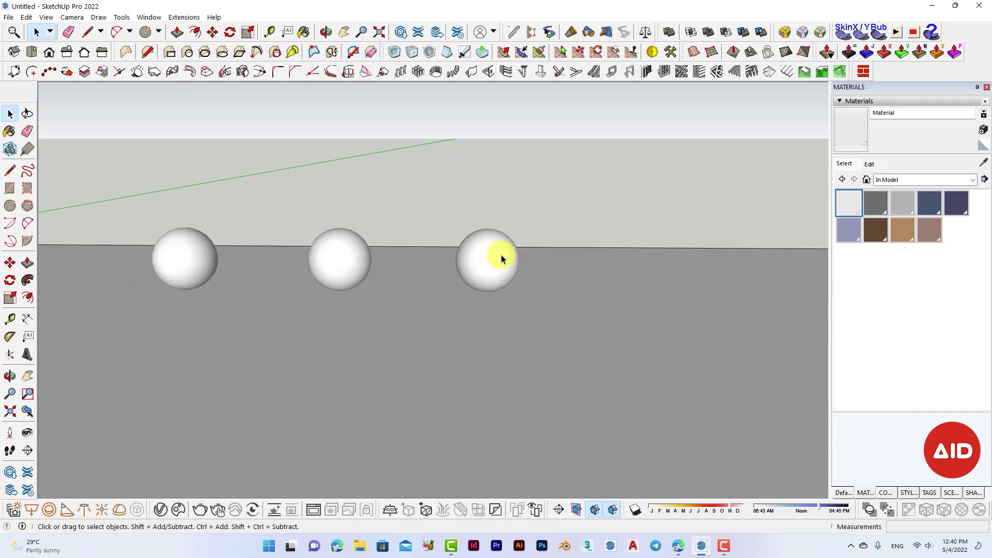
middle_drag(503, 259, 480, 274)
scroll(480, 273, up, 2)
Select the right, left and middle spheres one after another
click(483, 260)
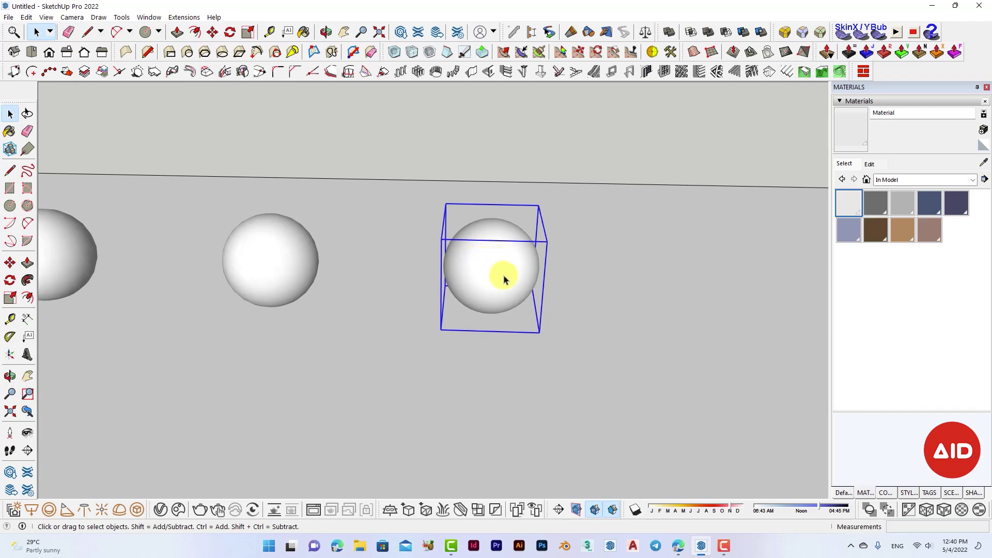
scroll(504, 279, down, 2)
click(175, 261)
click(316, 264)
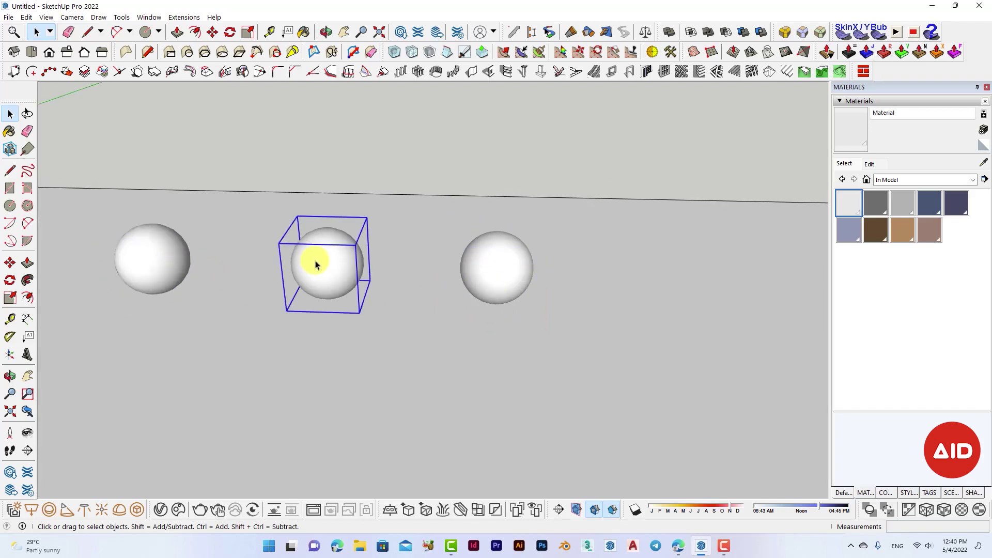
click(154, 271)
Orbit around the left sphere, adjust the zoom, and select the rightmost sphere
mouse_move(154, 271)
shift+middle_down()
mouse_move(380, 289)
mouse_move(459, 246)
mouse_move(442, 287)
mouse_move(458, 268)
mouse_move(419, 268)
mouse_move(413, 294)
shift+middle_up()
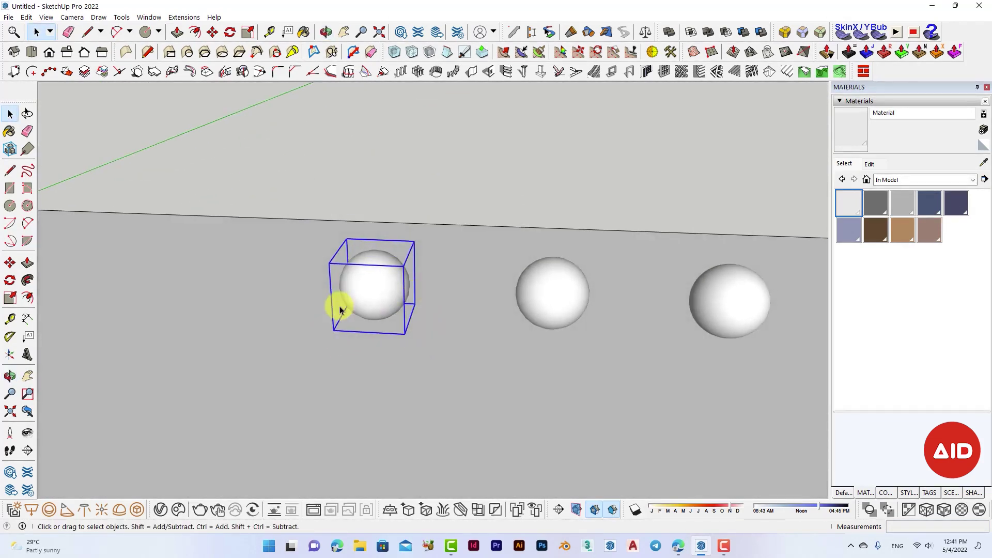
scroll(376, 278, up, 2)
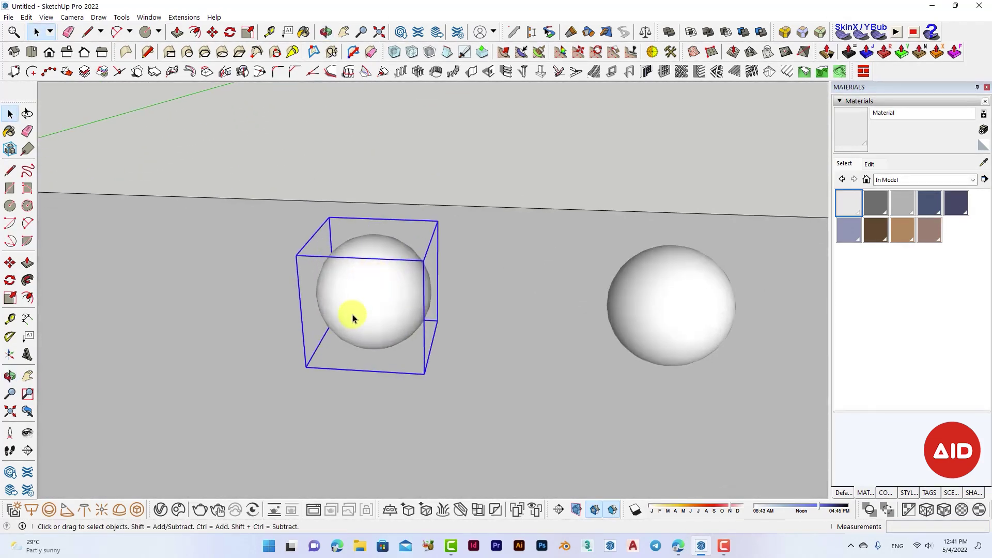
scroll(293, 310, down, 2)
scroll(317, 306, up, 2)
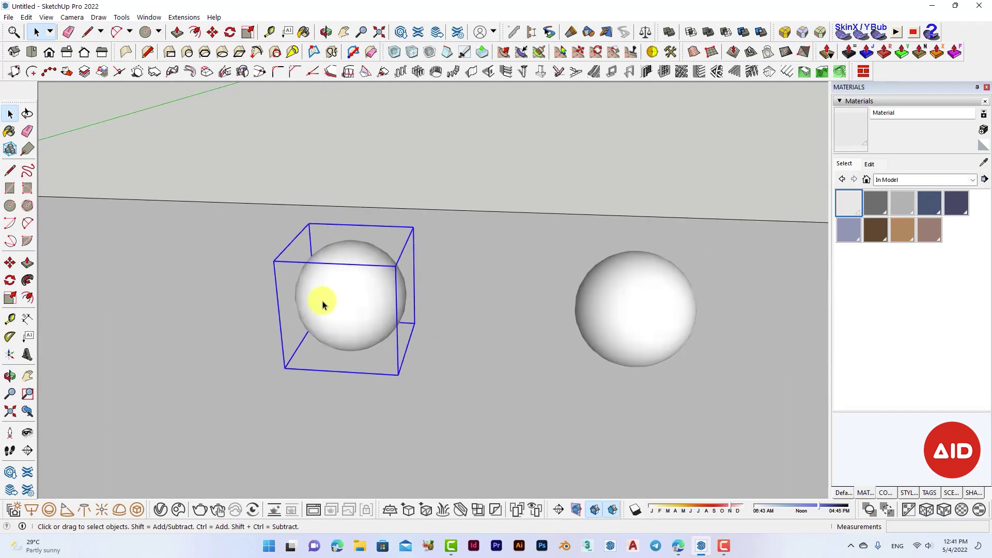
scroll(322, 304, down, 2)
click(695, 331)
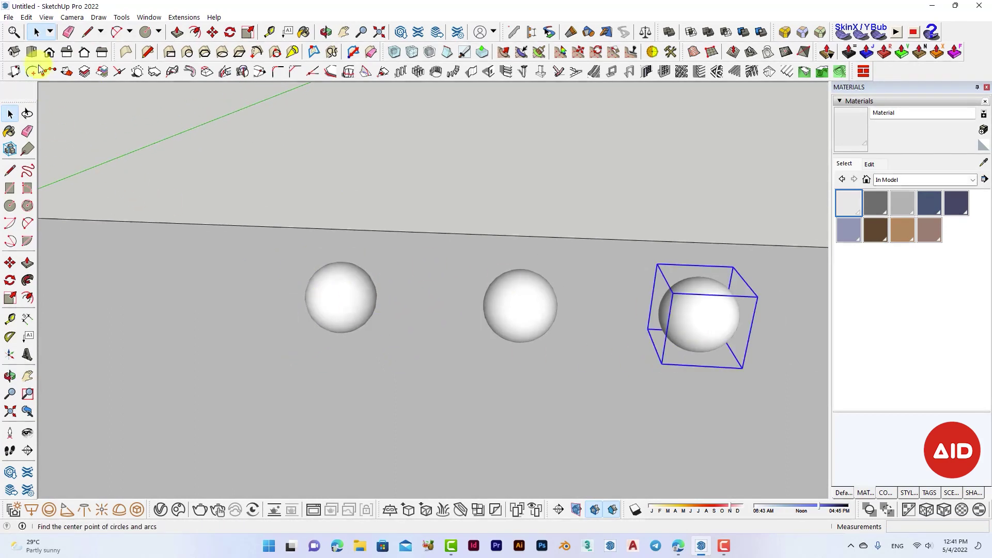
Turn on View > Hidden Geometry and select the left and right sphere groups
click(46, 17)
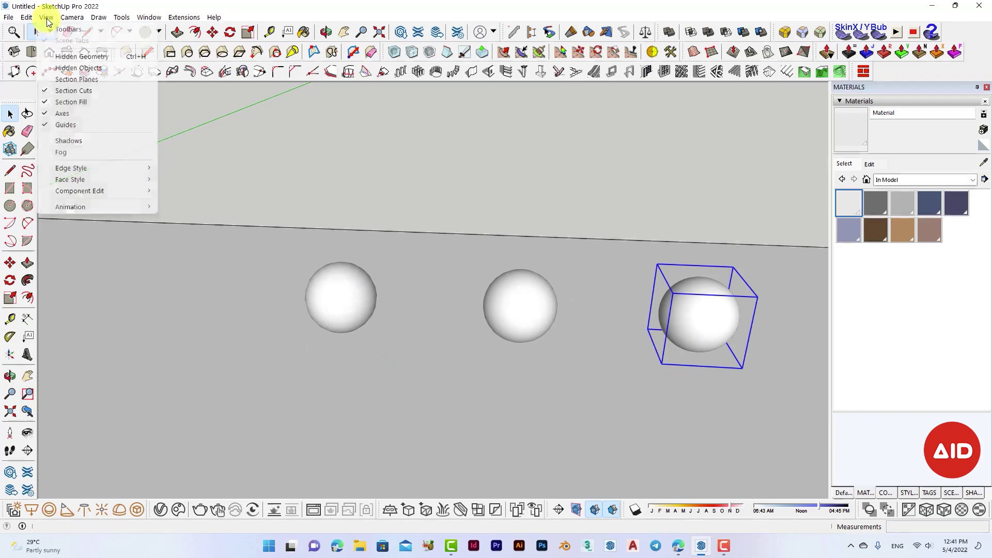
click(78, 56)
scroll(650, 350, up, 2)
scroll(649, 349, down, 2)
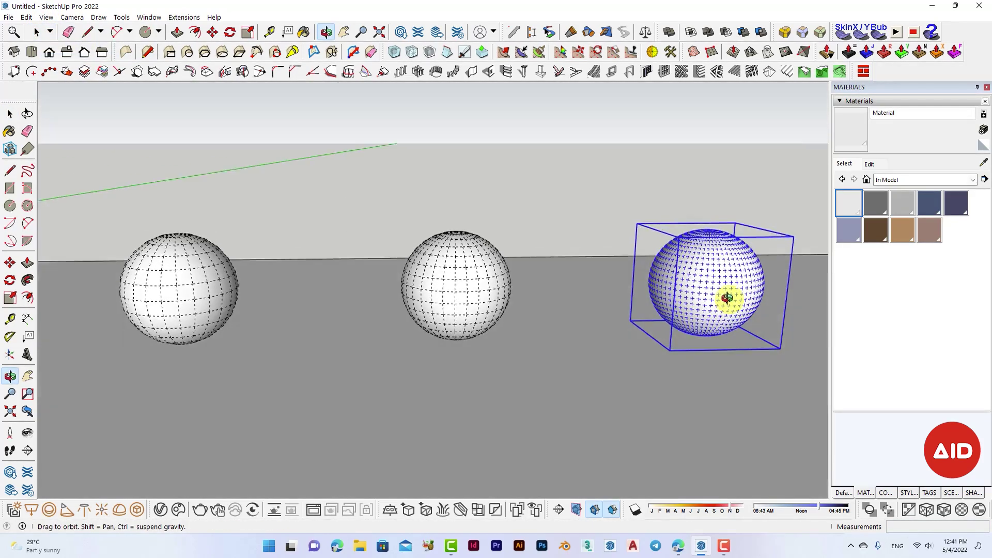
click(190, 300)
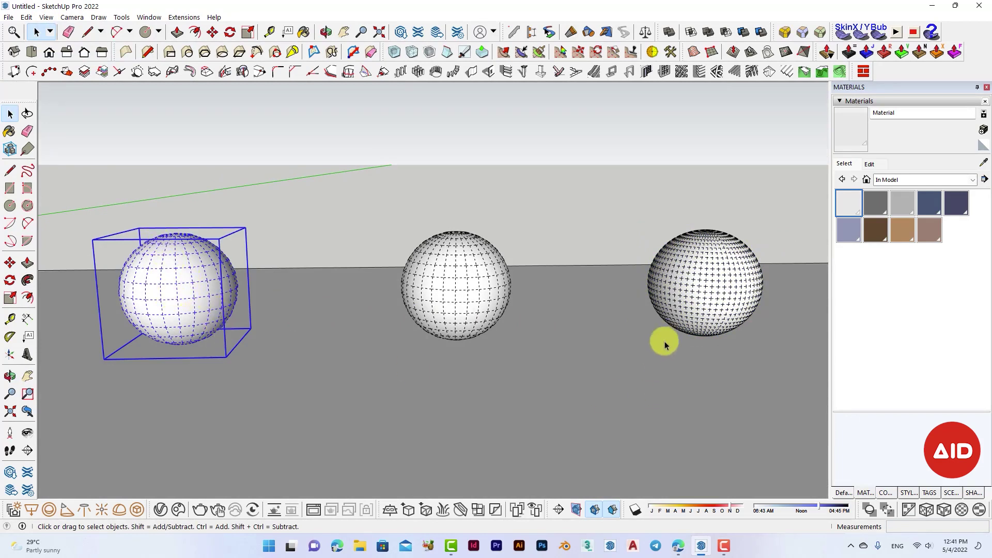
click(737, 282)
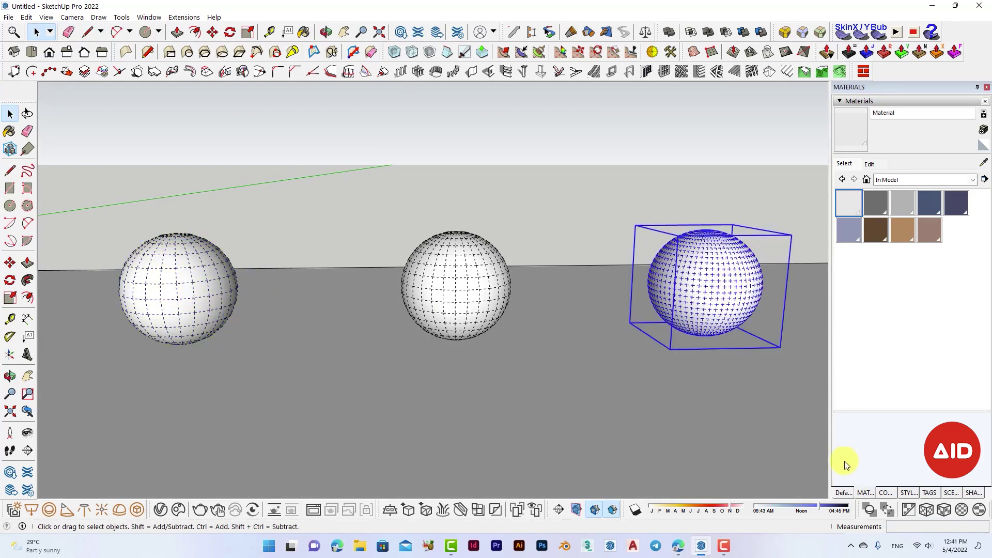
Show the Entity Info panel and inspect the right sphere's geometry and the left group
click(841, 491)
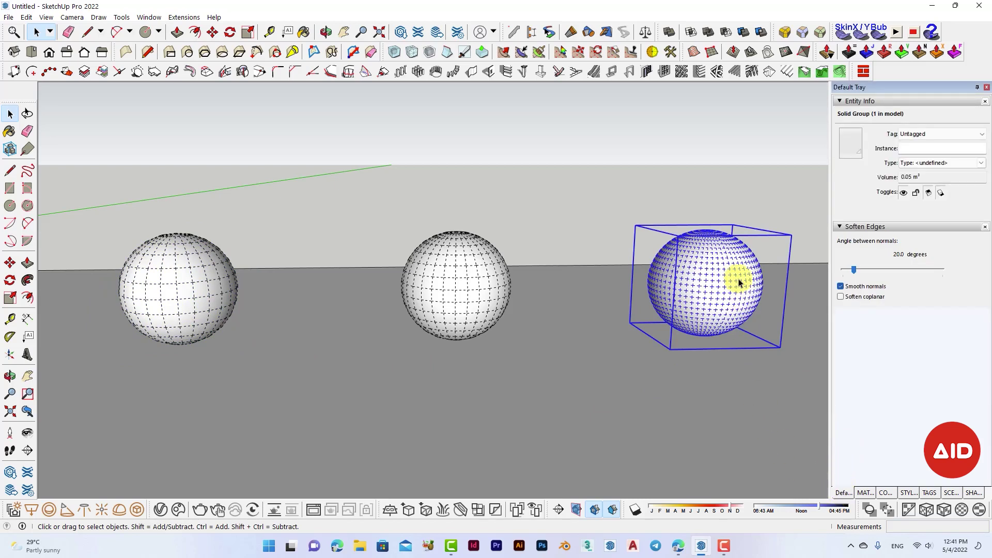
double_click(738, 281)
drag(614, 161, 802, 405)
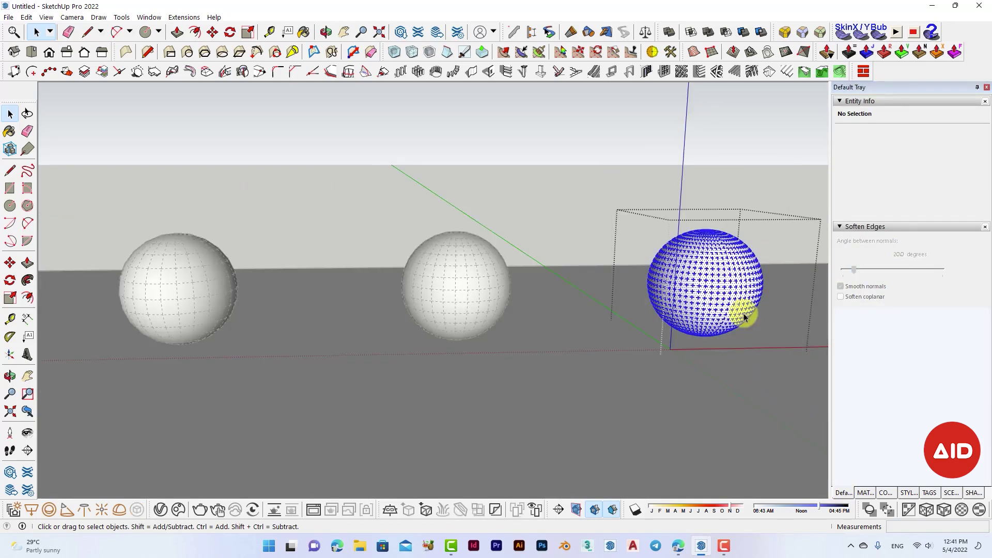
click(671, 180)
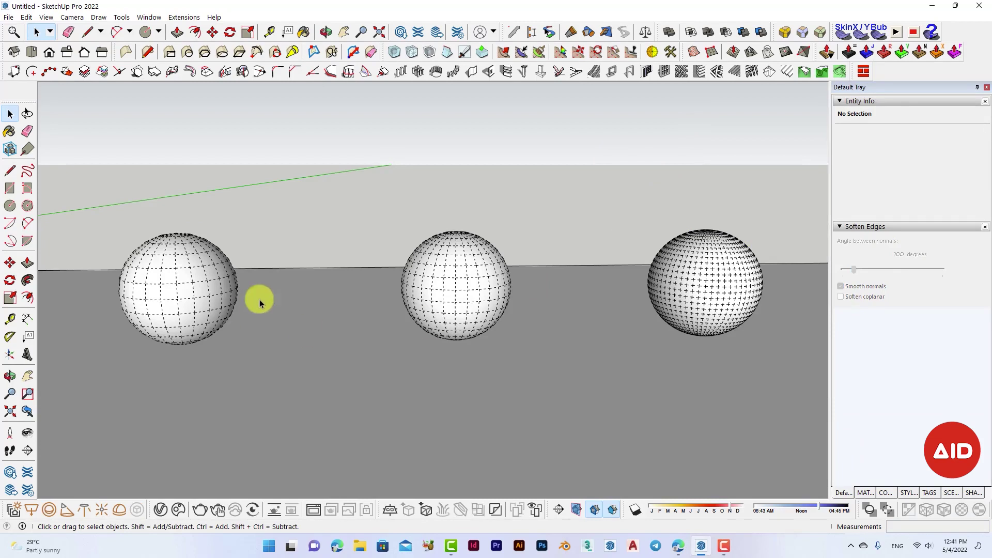
click(210, 292)
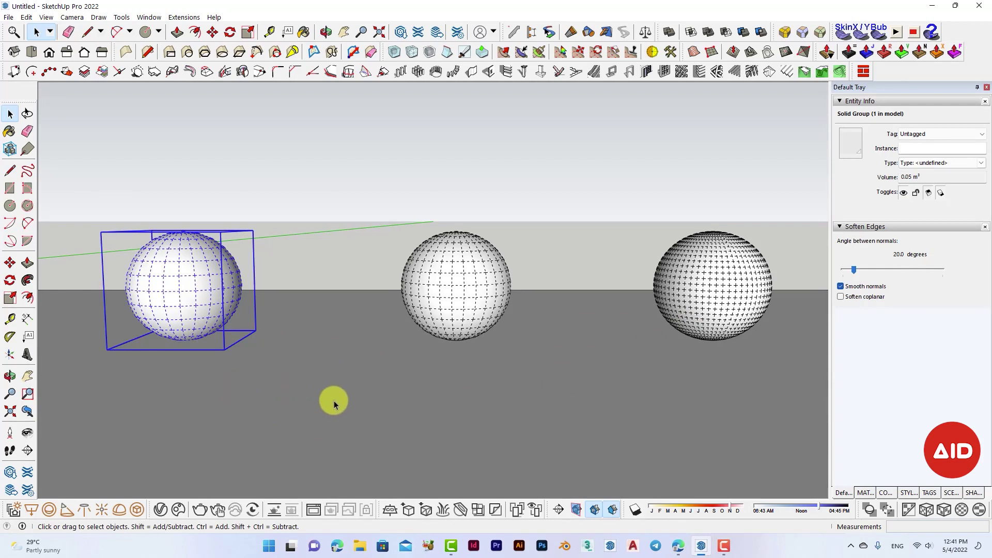
Select the middle sphere group and turn Hidden Geometry off again
middle_drag(432, 281, 419, 378)
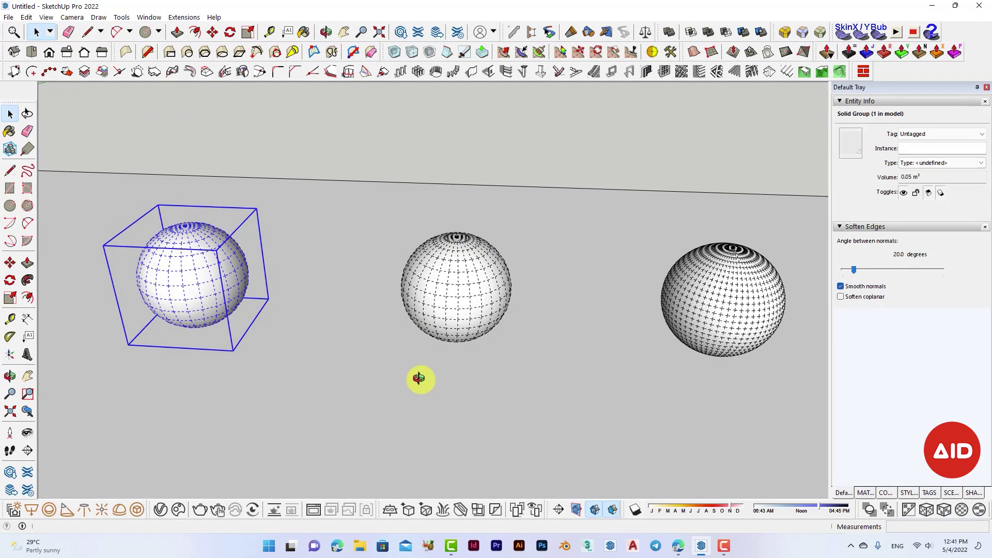
click(481, 306)
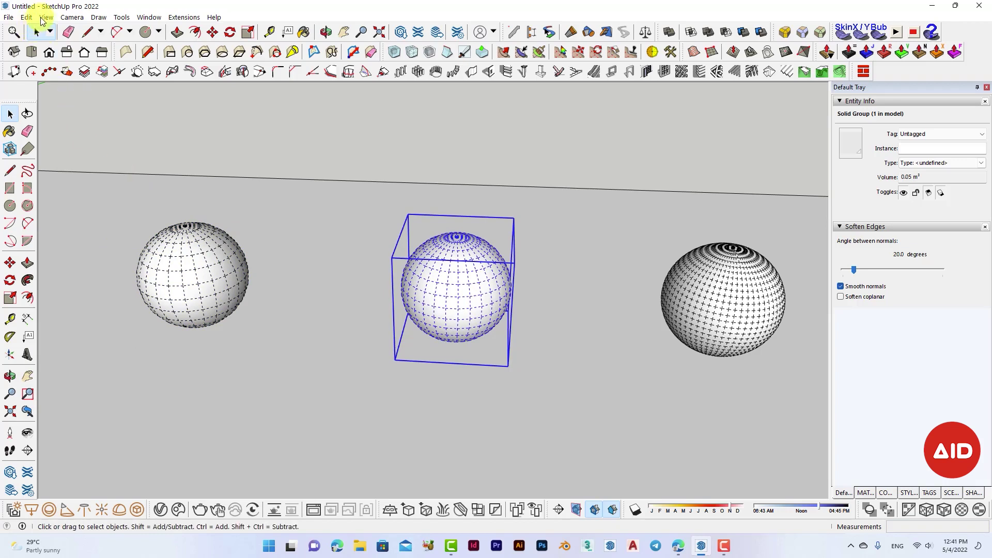
click(46, 17)
click(96, 56)
From a low level view, select the right, middle and left sphere groups
mouse_move(303, 226)
middle_down()
mouse_move(354, 239)
mouse_move(523, 209)
mouse_move(519, 222)
middle_up()
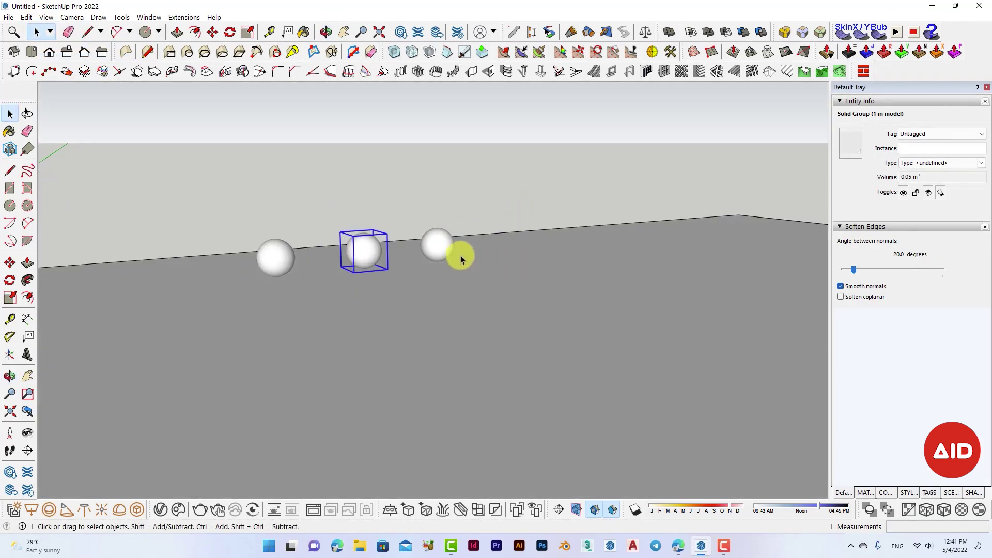
click(436, 248)
scroll(434, 248, up, 1)
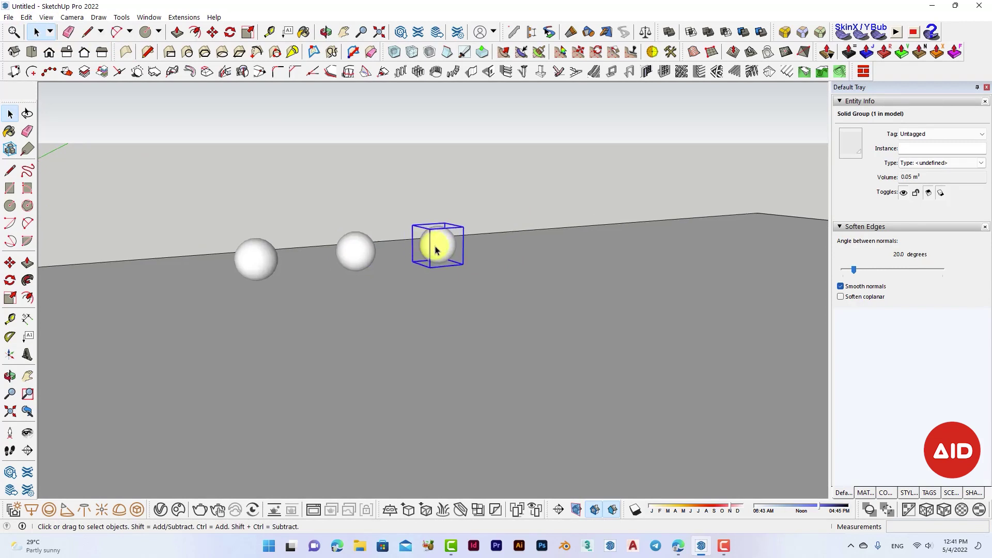
click(355, 253)
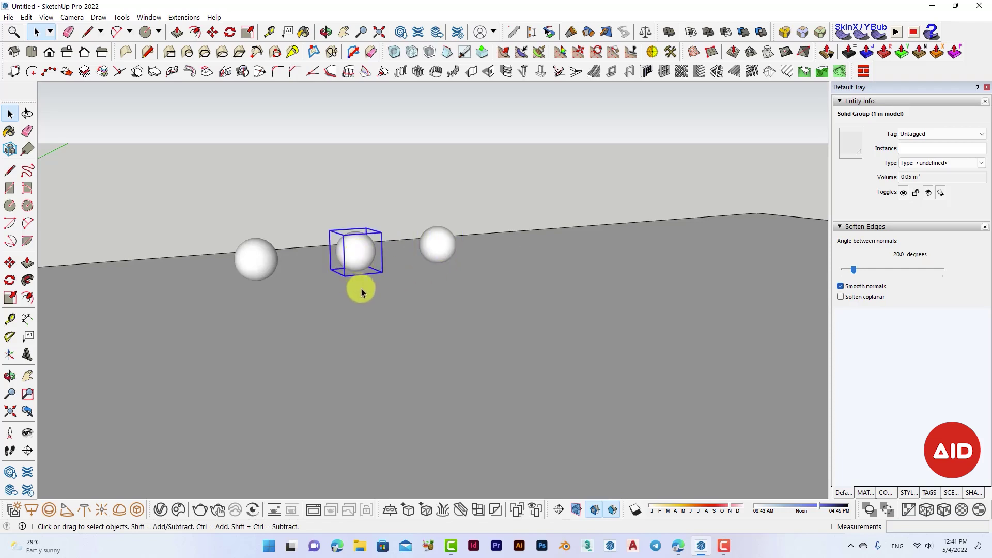
mouse_move(436, 239)
middle_down()
mouse_move(744, 239)
mouse_move(487, 262)
middle_up()
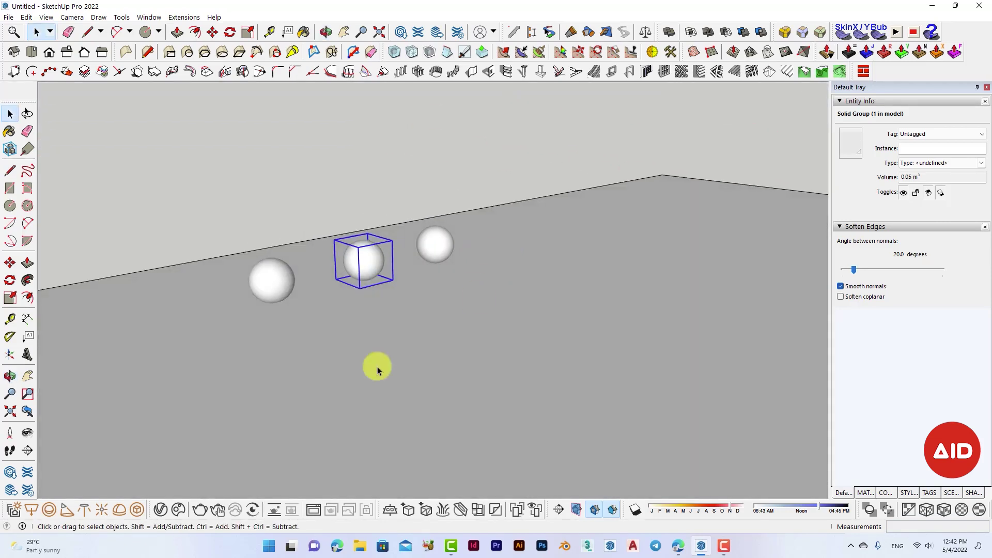
click(265, 278)
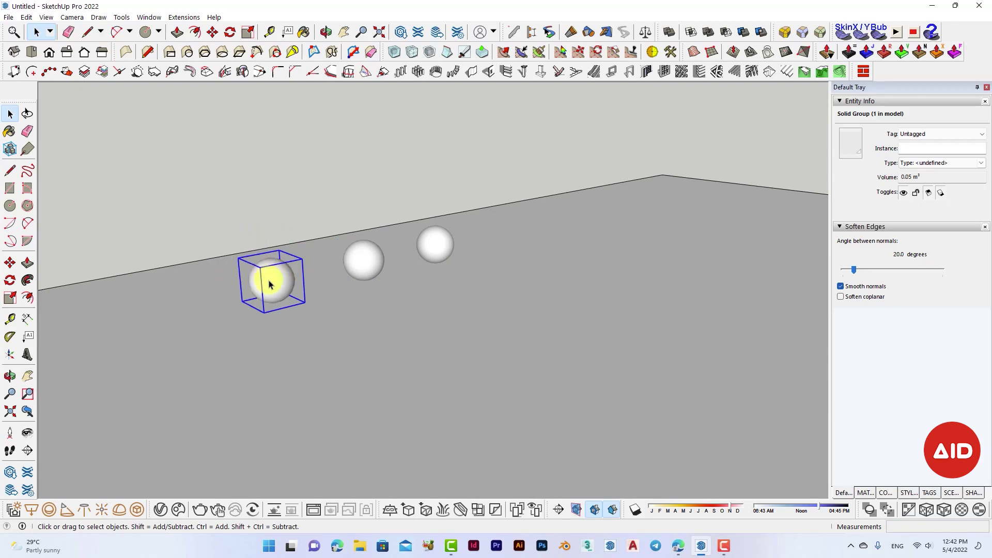
Zoom and orbit out to see the whole box
scroll(268, 283, down, 3)
scroll(266, 279, down, 3)
mouse_move(266, 279)
middle_down()
mouse_move(344, 317)
mouse_move(301, 291)
mouse_move(250, 332)
middle_up()
mouse_move(343, 279)
middle_down()
mouse_move(345, 265)
mouse_move(405, 305)
middle_up()
scroll(345, 265, up, 3)
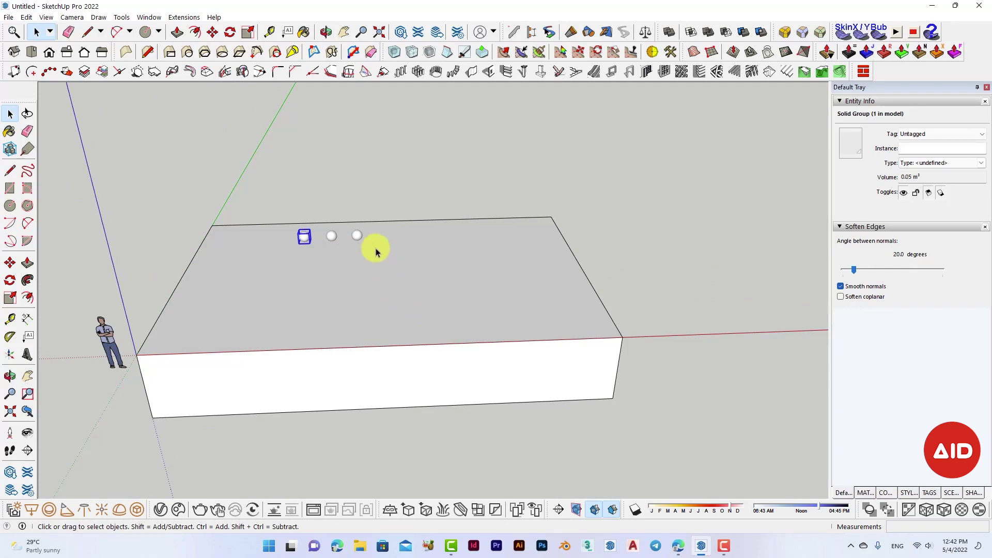
Copy the rightmost sphere group about 478294 mm away with Move+Ctrl, then deselect
click(359, 237)
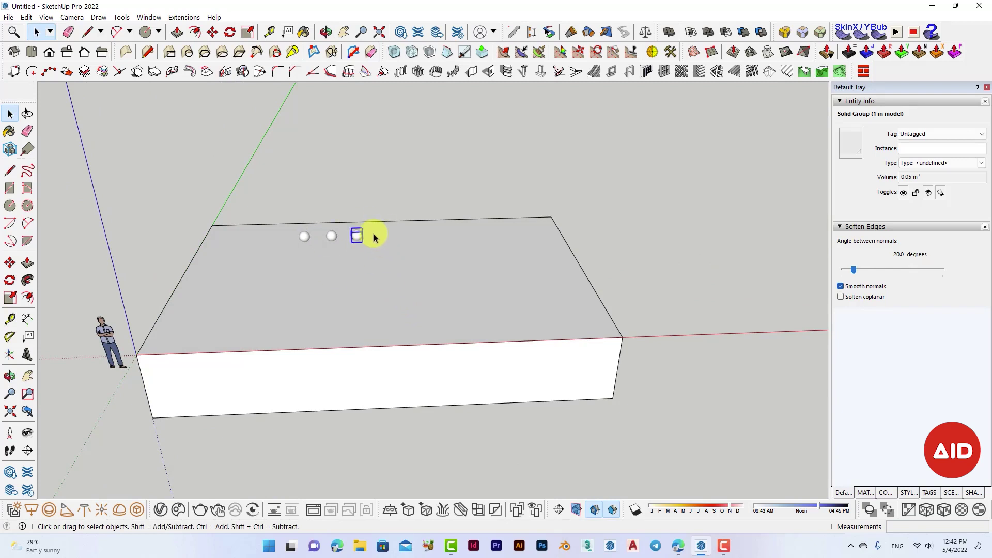
key(m)
click(376, 275)
key(ctrl)
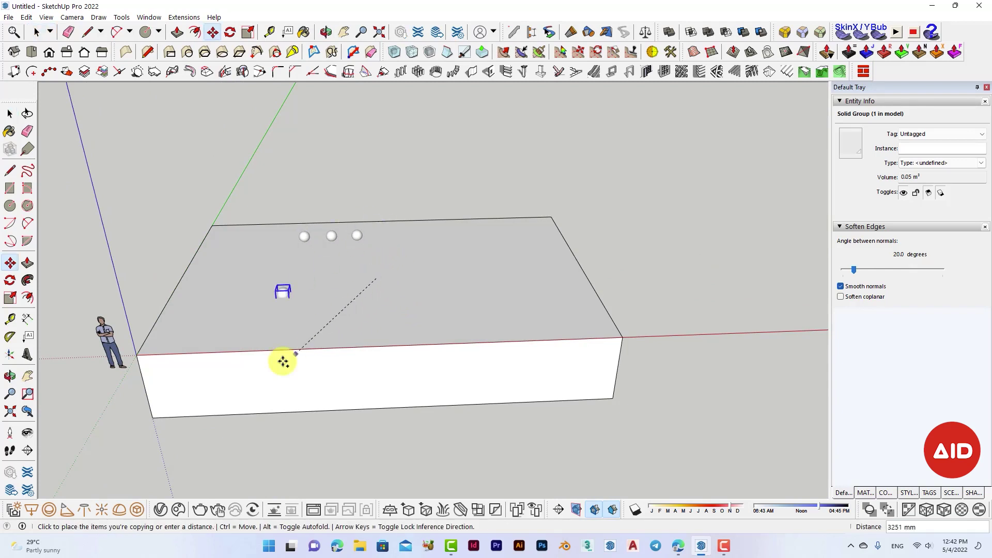
scroll(264, 380, down, 3)
scroll(247, 398, down, 3)
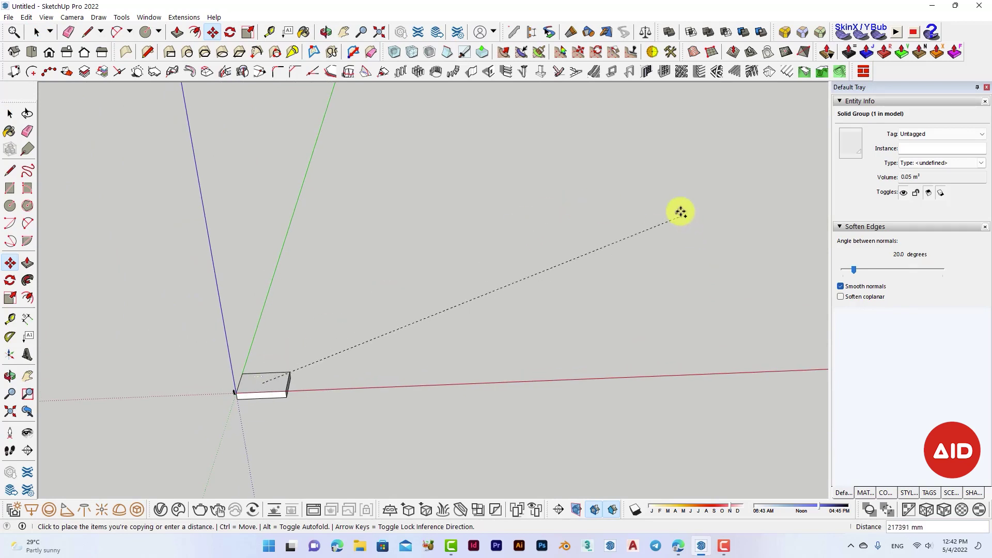
click(771, 116)
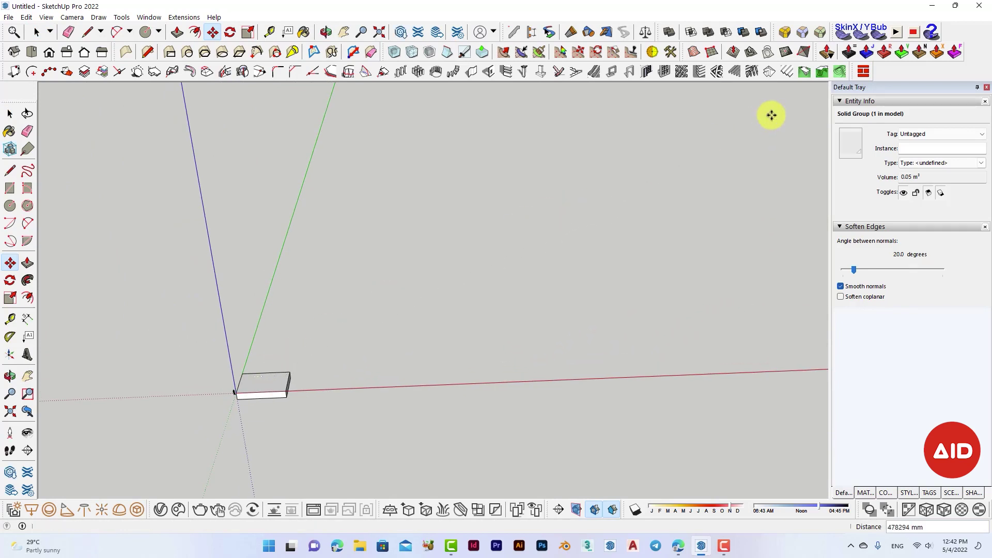
key(space)
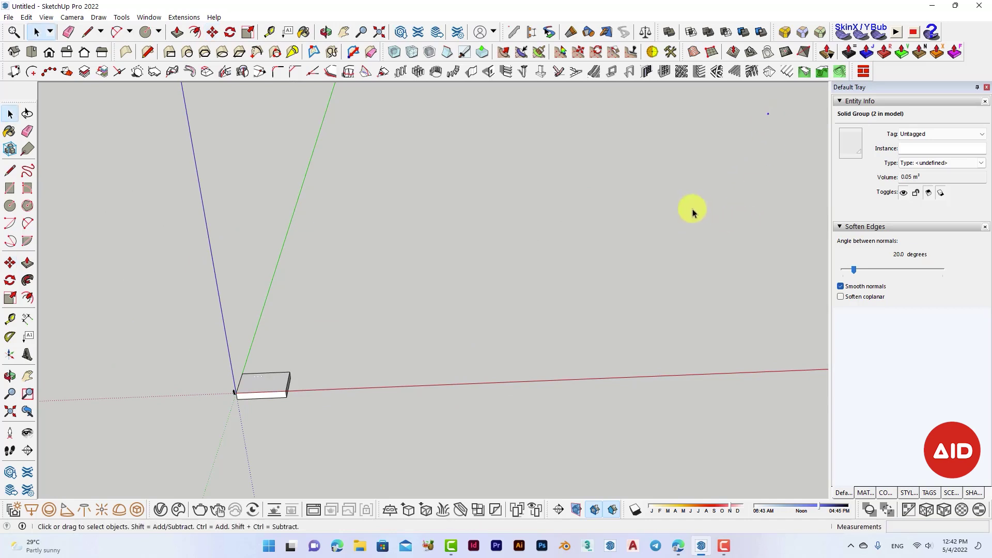
click(402, 423)
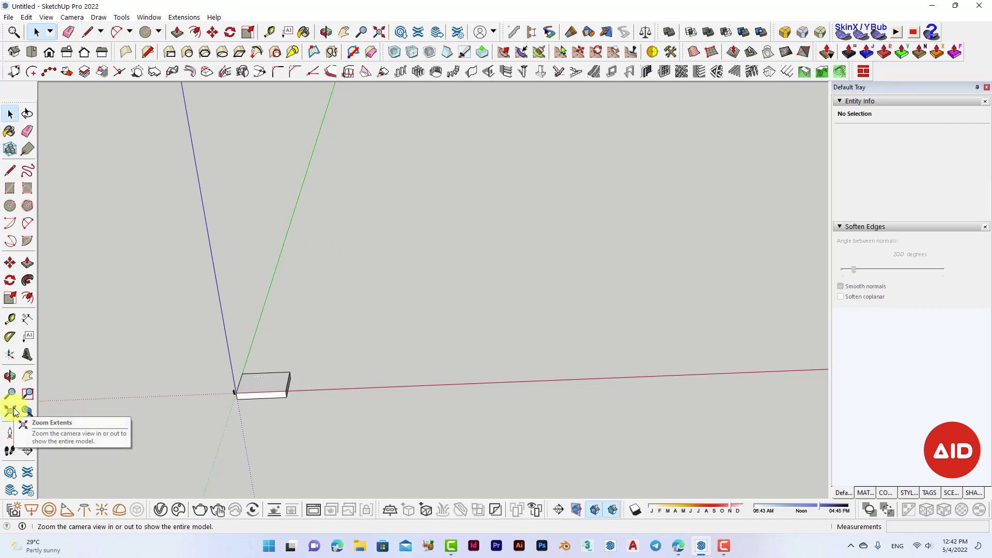
Zoom to extents, then zoom in and orbit near the scale figure
click(14, 412)
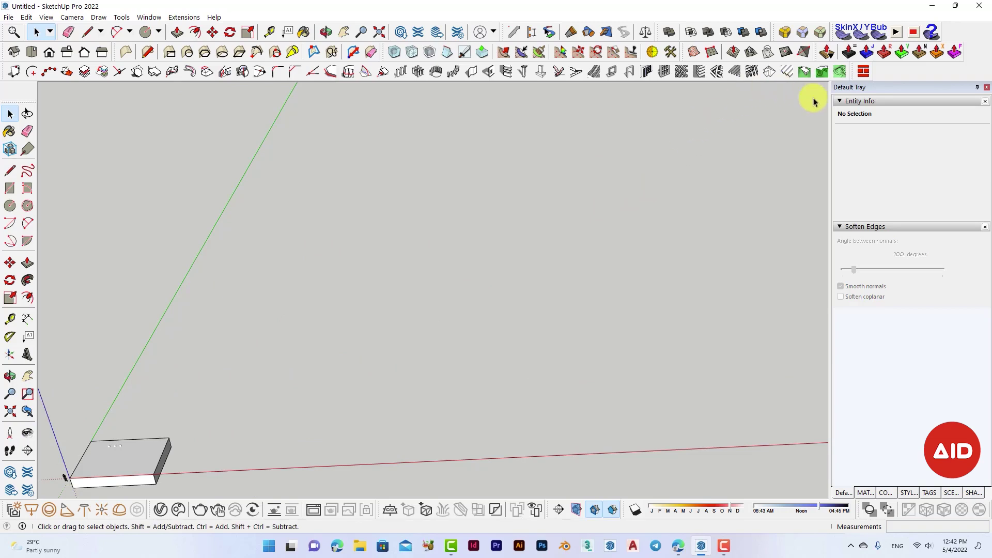
scroll(744, 109, down, 3)
scroll(504, 274, up, 2)
scroll(511, 256, up, 3)
scroll(407, 284, up, 3)
scroll(345, 284, up, 3)
scroll(261, 321, up, 3)
mouse_move(261, 321)
middle_down()
mouse_move(573, 168)
mouse_move(405, 277)
mouse_move(452, 241)
mouse_move(382, 414)
mouse_move(441, 310)
mouse_move(255, 343)
mouse_move(405, 248)
mouse_move(224, 421)
middle_up()
Zoom in and orbit around the origin corner, then zoom back out
scroll(334, 321, up, 3)
scroll(436, 331, up, 3)
scroll(252, 352, up, 2)
scroll(362, 385, up, 2)
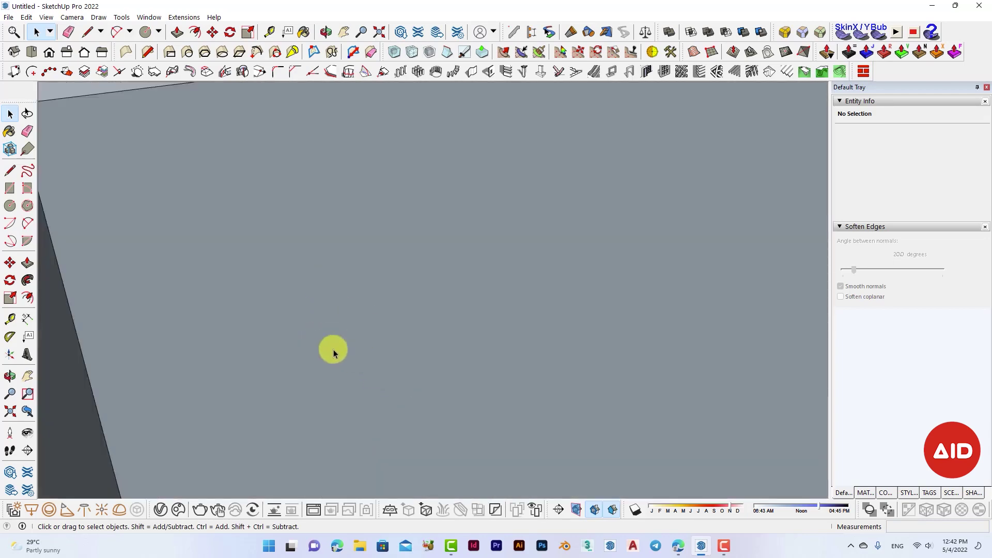
scroll(329, 356, up, 2)
middle_drag(391, 216, 391, 213)
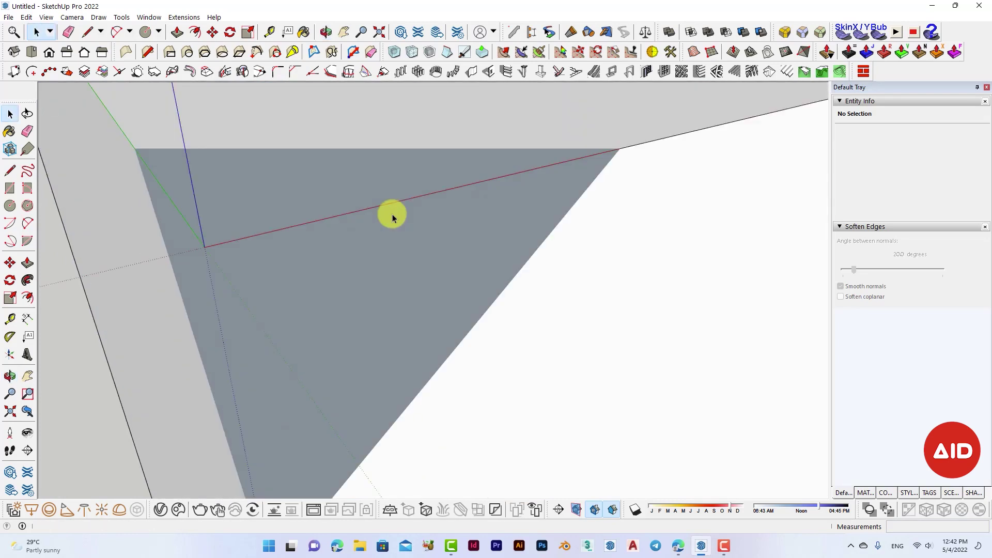
scroll(273, 341, down, 2)
scroll(273, 341, down, 2)
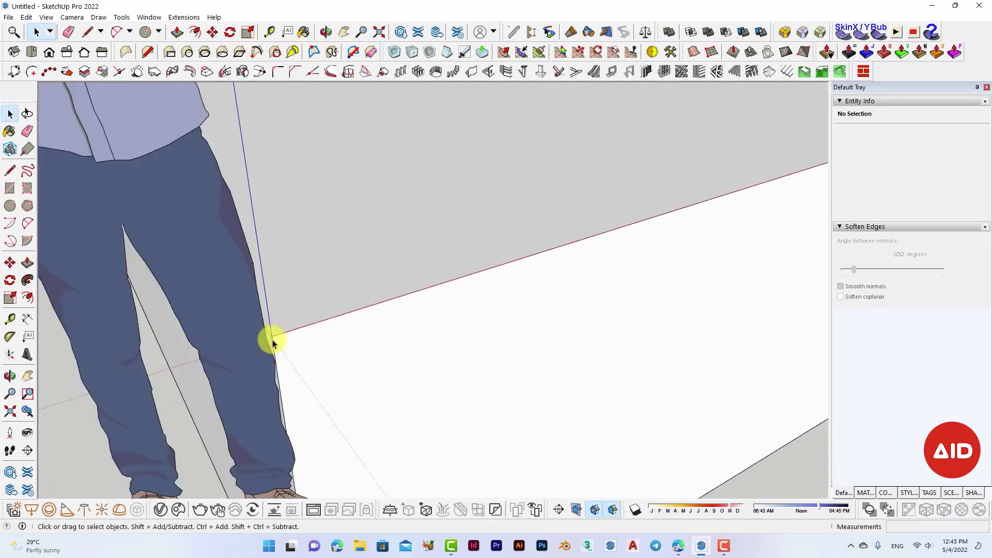
scroll(273, 341, down, 2)
scroll(273, 343, down, 2)
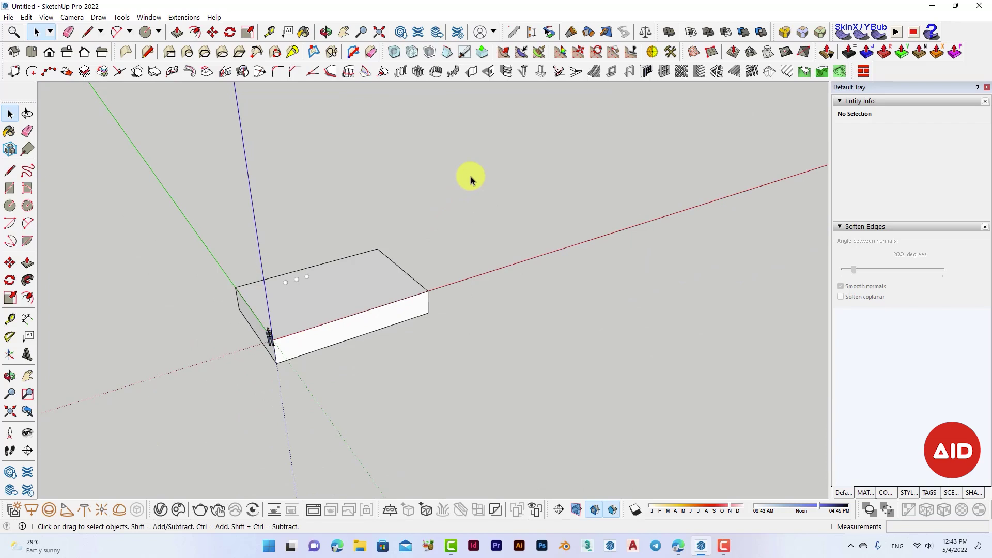
Select all, window-select and pick the box group, deselect, then zoom to extents
key(ctrl+a)
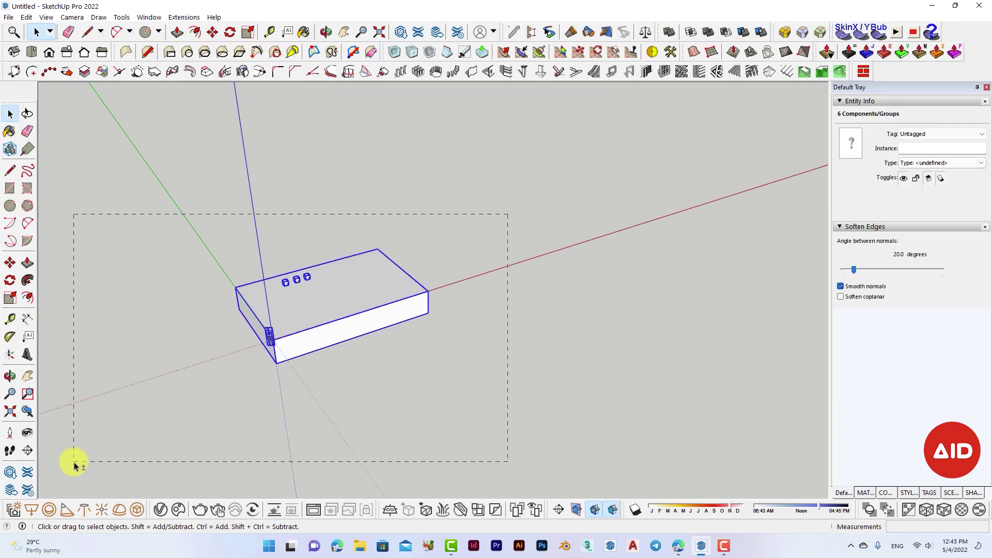
drag(74, 465, 500, 313)
click(390, 322)
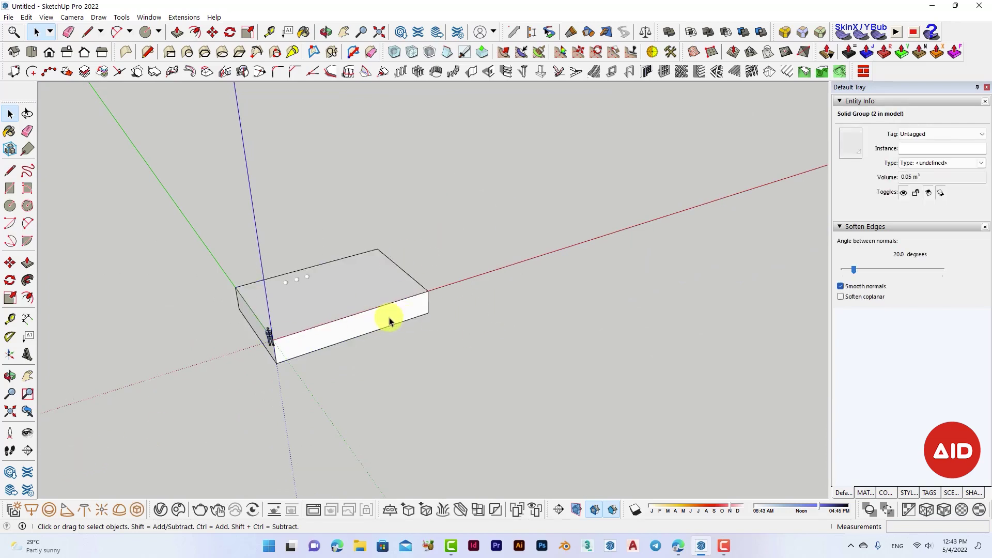
click(647, 110)
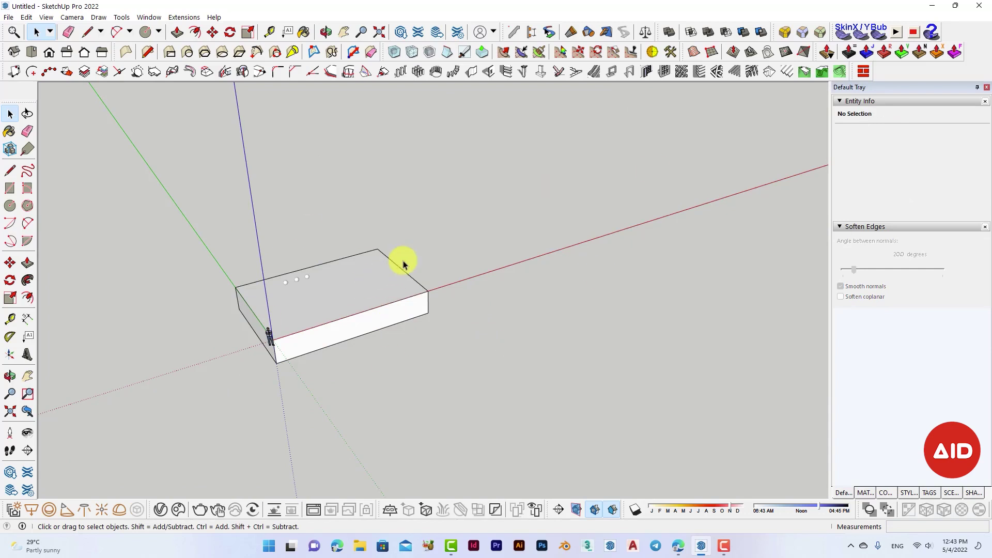
click(9, 412)
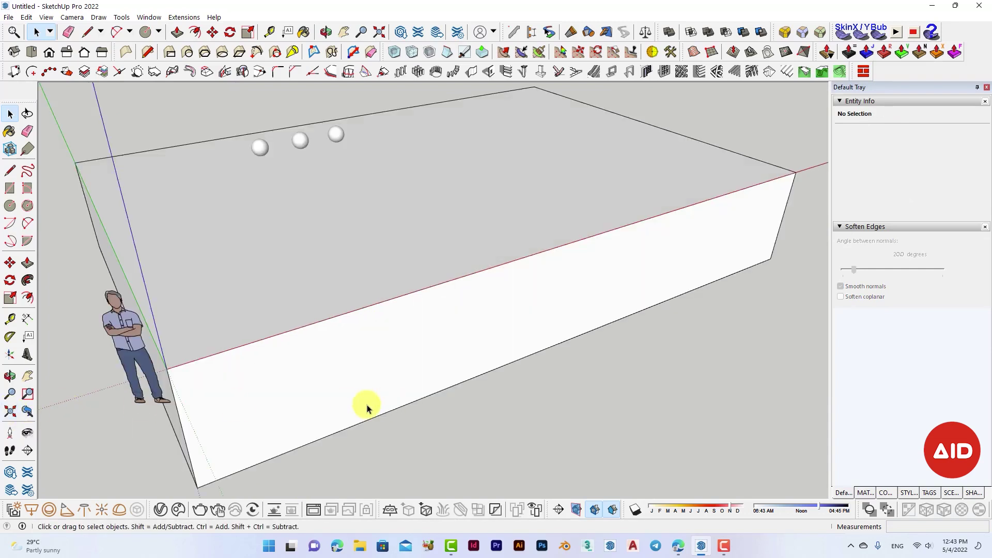
Zoom and orbit in for a close look at the box's origin corner
scroll(159, 379, up, 3)
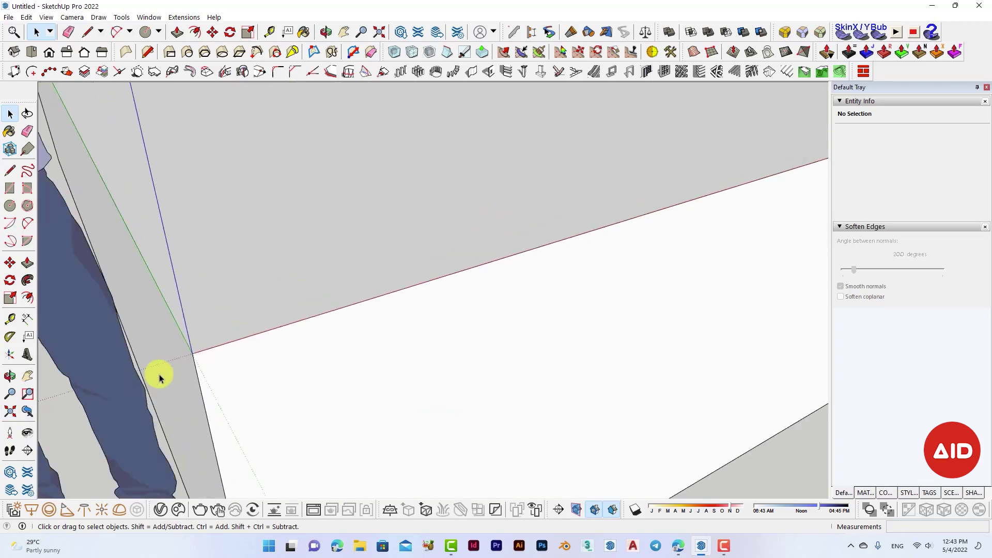
scroll(159, 357, up, 2)
scroll(654, 426, down, 3)
scroll(654, 426, up, 3)
scroll(213, 456, down, 2)
scroll(301, 279, up, 2)
scroll(323, 206, up, 3)
scroll(324, 211, down, 2)
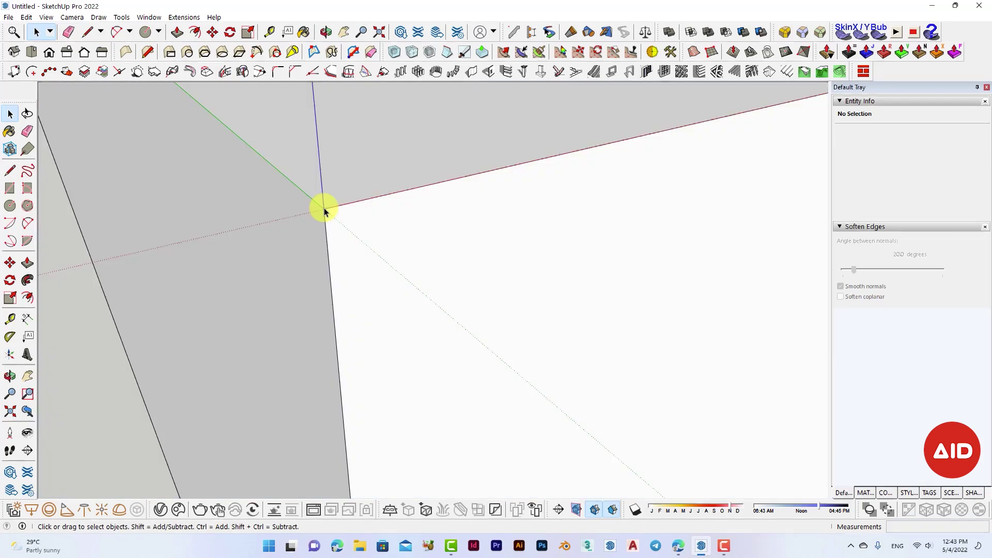
middle_drag(323, 208, 321, 188)
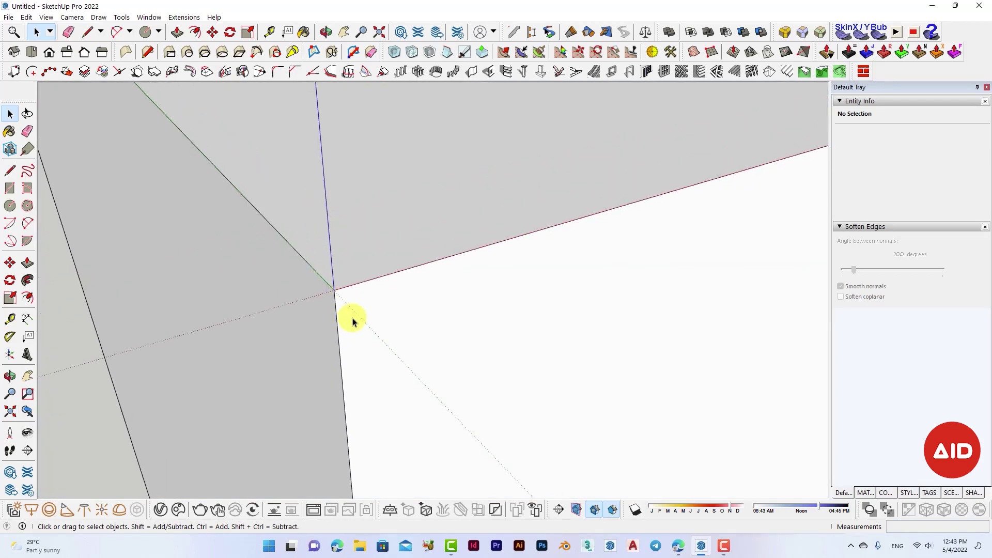
scroll(323, 282, up, 3)
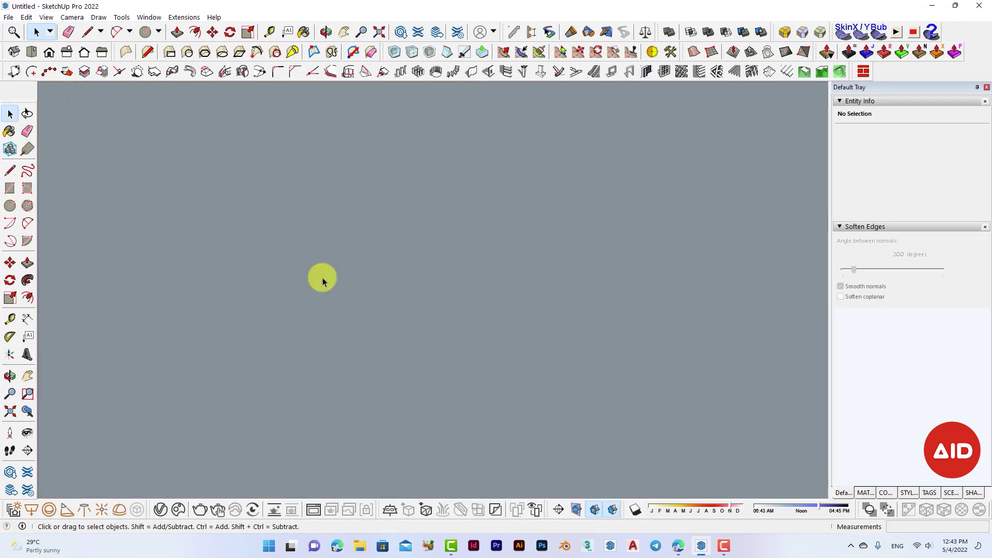
scroll(322, 282, down, 3)
middle_drag(322, 277, 408, 146)
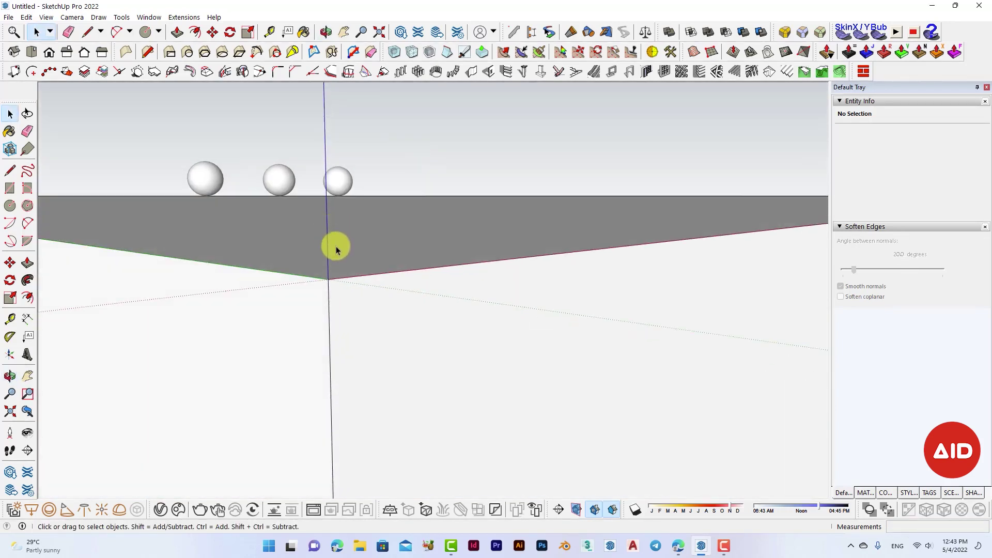
mouse_move(314, 264)
middle_down()
mouse_move(693, 302)
mouse_move(267, 337)
mouse_move(313, 335)
mouse_move(310, 377)
mouse_move(343, 332)
mouse_move(268, 321)
mouse_move(308, 289)
middle_up()
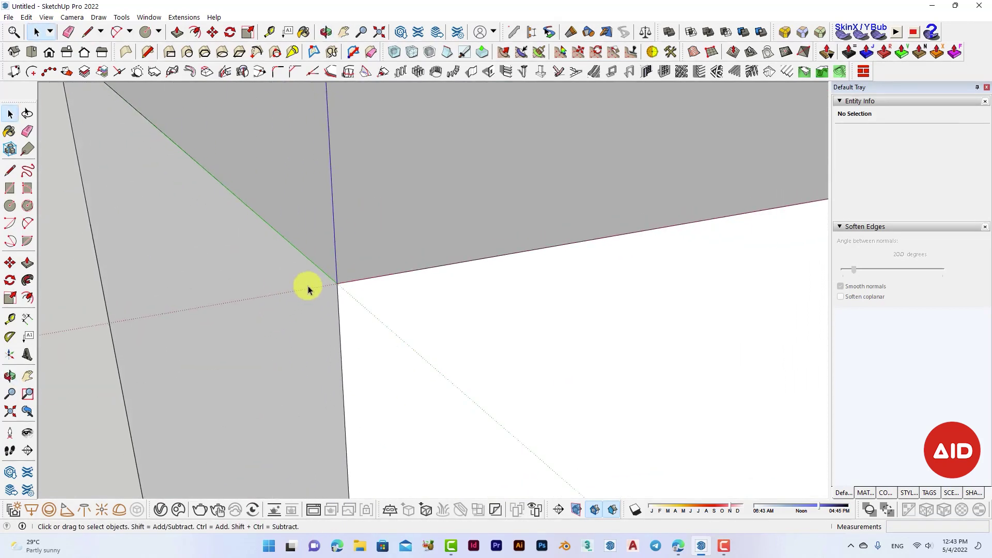
scroll(343, 281, up, 5)
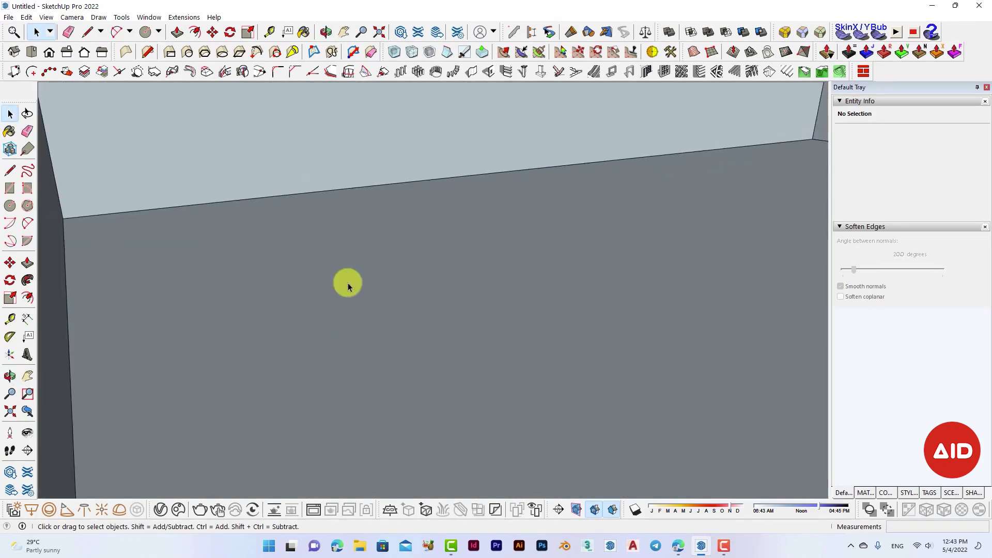
scroll(348, 285, down, 3)
middle_drag(347, 283, 364, 279)
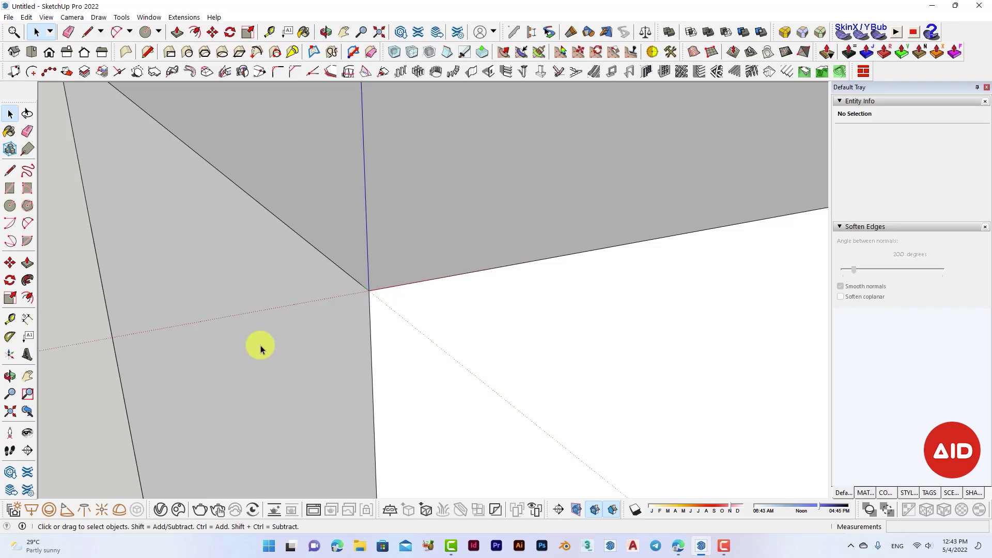
Zoom back out and orbit so the whole box is visible
scroll(144, 387, down, 2)
scroll(142, 382, down, 2)
scroll(147, 428, down, 3)
scroll(165, 418, down, 2)
mouse_move(165, 419)
middle_down()
mouse_move(382, 361)
mouse_move(258, 412)
middle_up()
Draw a first rectangle starting at the box's origin corner
key(r)
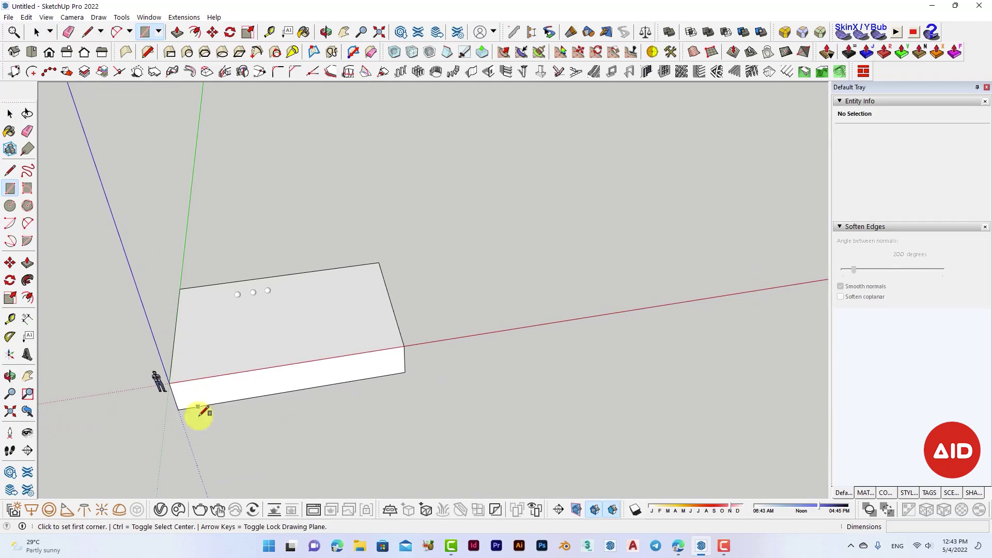
click(169, 384)
click(262, 277)
scroll(210, 448, down, 2)
scroll(210, 449, down, 2)
scroll(212, 464, down, 1)
Draw a large ground rectangle near the origin, roughly 2334683 mm by 1351654 mm
click(161, 481)
scroll(310, 471, up, 2)
scroll(321, 471, up, 3)
shift+middle_drag(786, 137, 513, 223)
scroll(514, 219, down, 3)
click(708, 145)
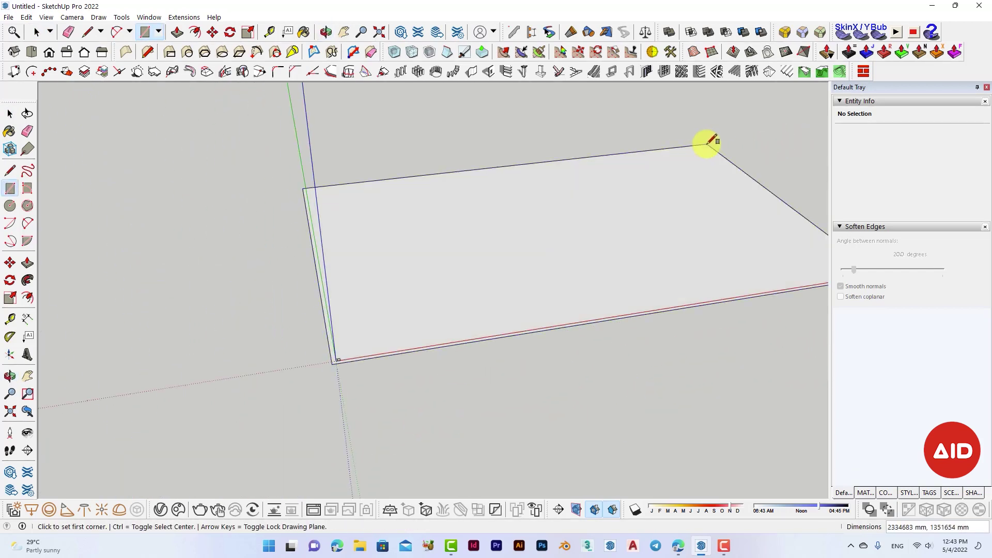
key(space)
Pan, zoom and orbit in to inspect the new rectangles near the origin
scroll(512, 237, up, 2)
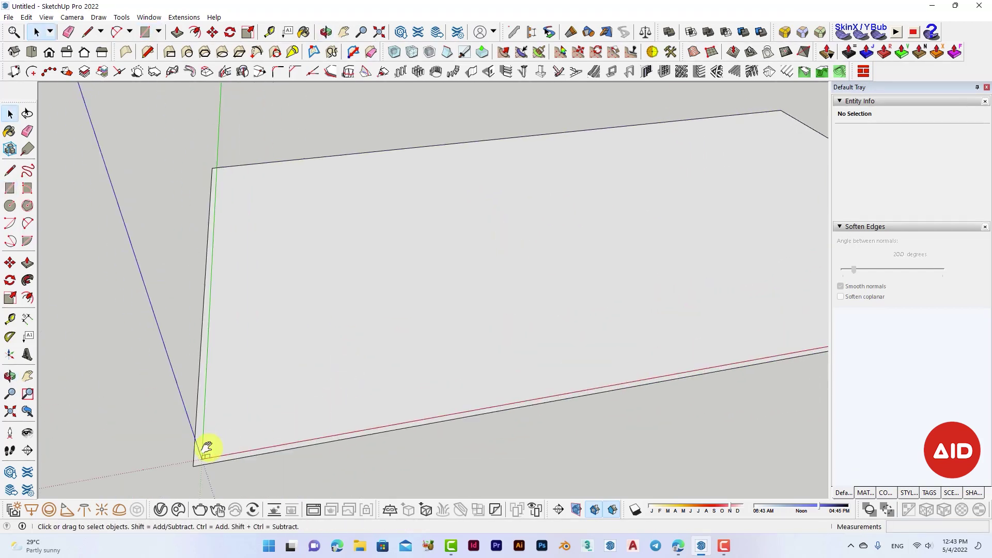
shift+middle_drag(206, 447, 343, 339)
scroll(336, 349, up, 2)
scroll(339, 354, up, 2)
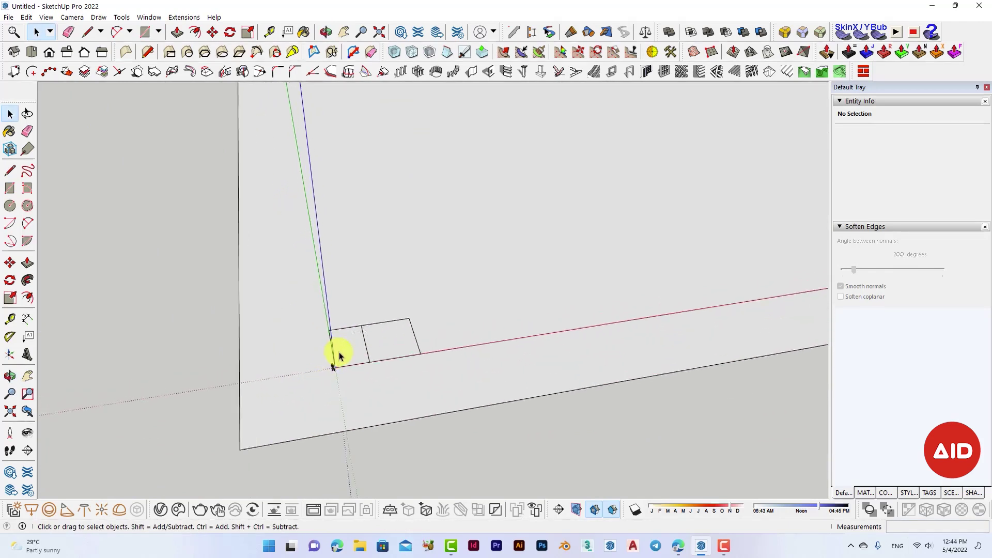
scroll(341, 351, up, 2)
scroll(356, 372, up, 2)
scroll(310, 439, up, 2)
scroll(259, 439, up, 2)
scroll(207, 464, up, 1)
mouse_move(567, 288)
middle_down()
mouse_move(514, 206)
mouse_move(568, 106)
middle_up()
scroll(439, 289, up, 3)
middle_drag(452, 277, 428, 292)
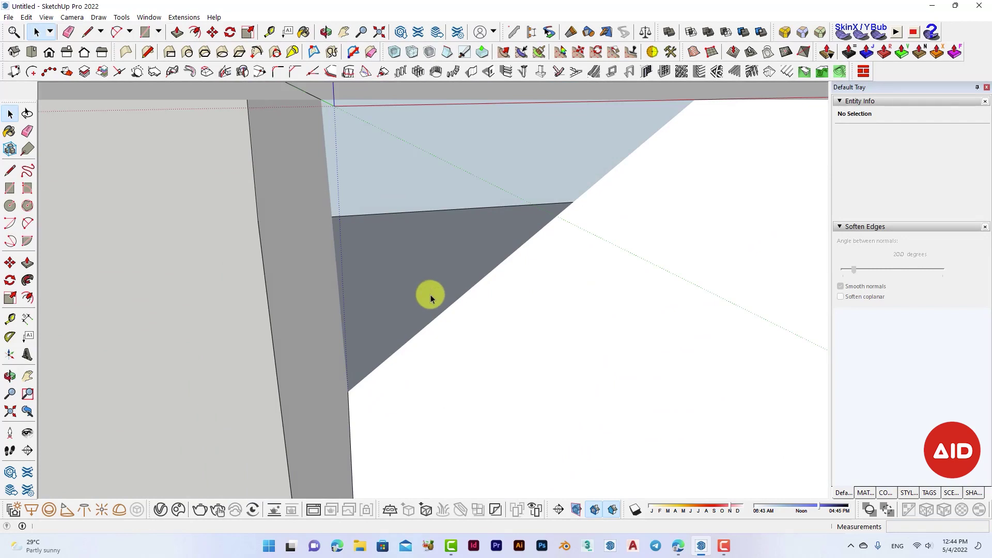
Orbit to view the three spheres and select everything in the model
mouse_move(538, 203)
middle_down()
mouse_move(505, 284)
mouse_move(350, 398)
middle_up()
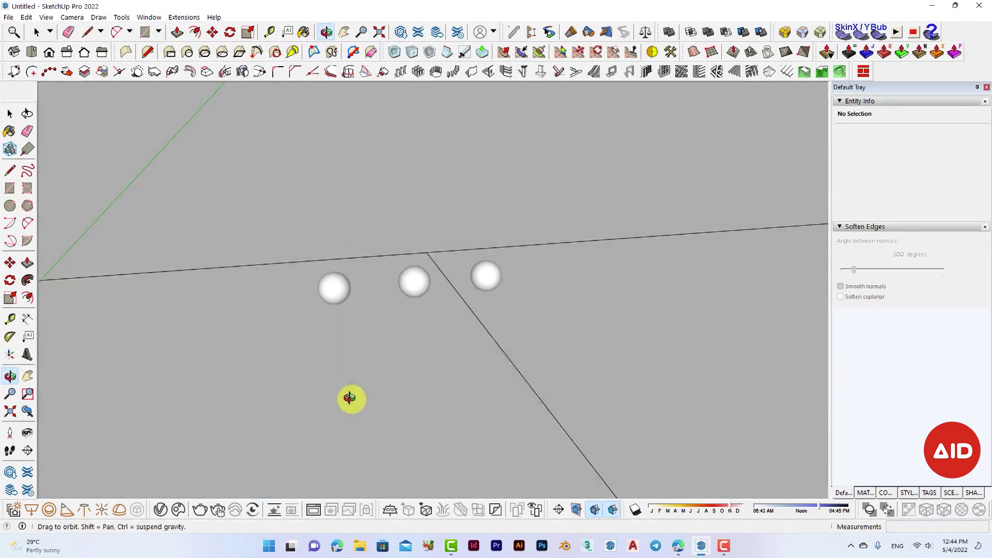
scroll(381, 268, down, 5)
key(ctrl+a)
scroll(388, 293, up, 3)
Look over the spheres on the grey surface, then switch to another taskbar application
mouse_move(389, 293)
middle_down()
mouse_move(500, 270)
mouse_move(494, 235)
middle_up()
scroll(393, 268, up, 1)
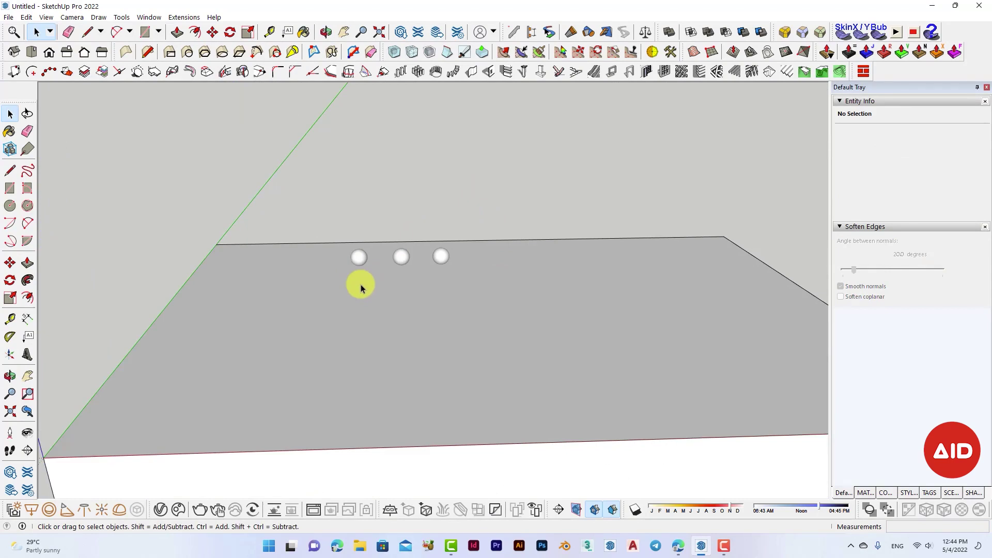
mouse_move(482, 305)
middle_down()
mouse_move(463, 295)
mouse_move(471, 301)
middle_up()
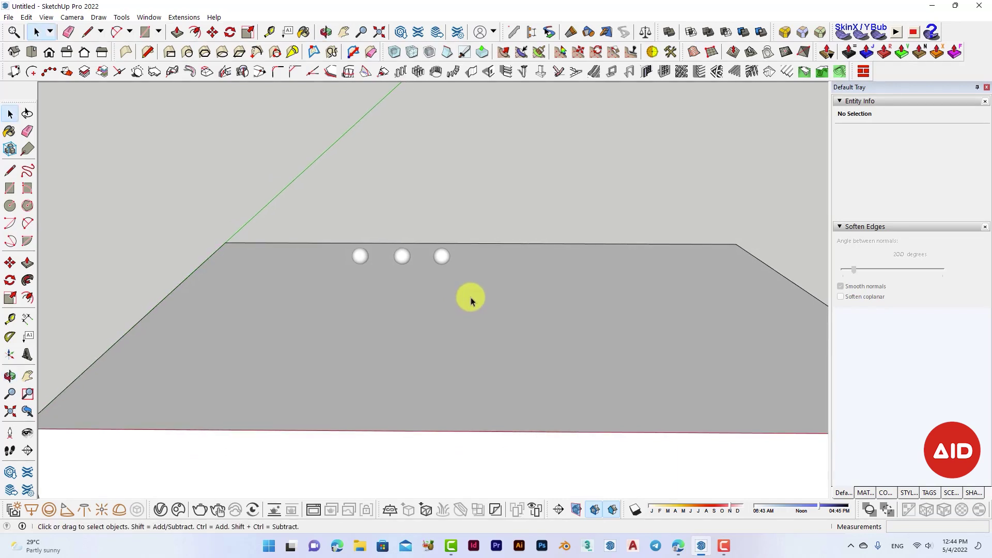
click(730, 551)
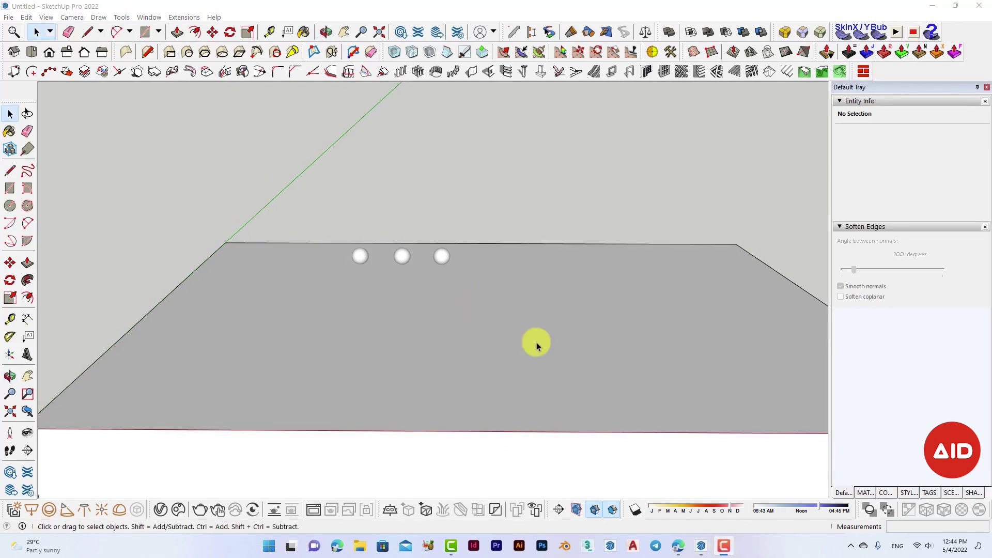